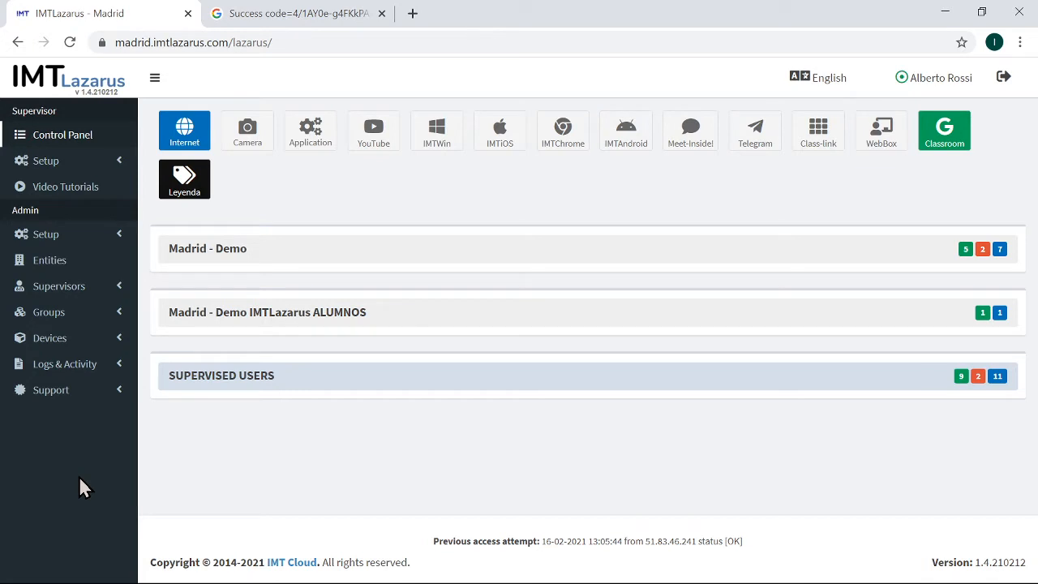
# Open the admin G-Suite integration settings and start creating a new G-Suite link
pyautogui.click(38, 237)
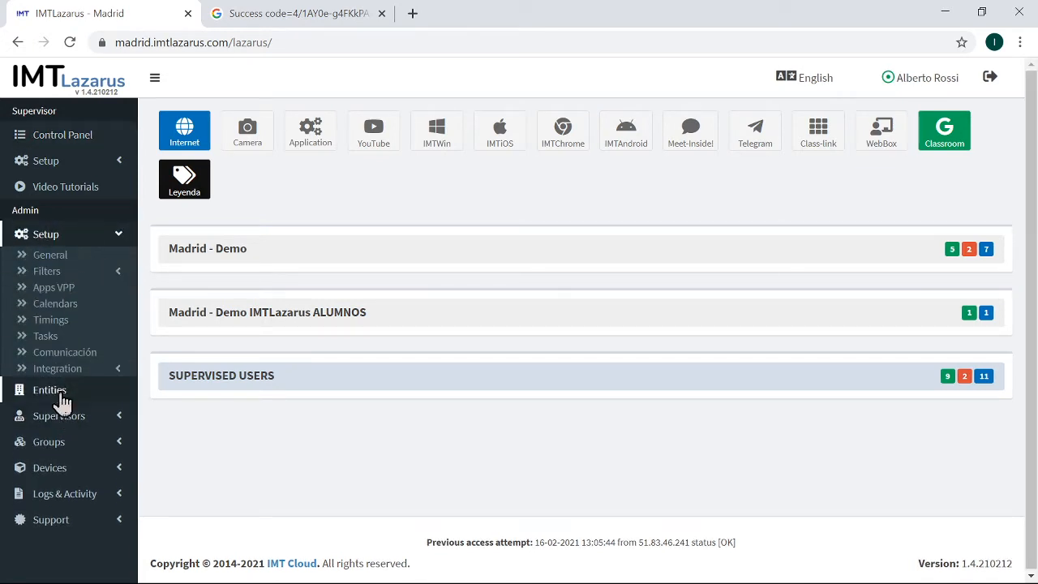
pyautogui.click(65, 370)
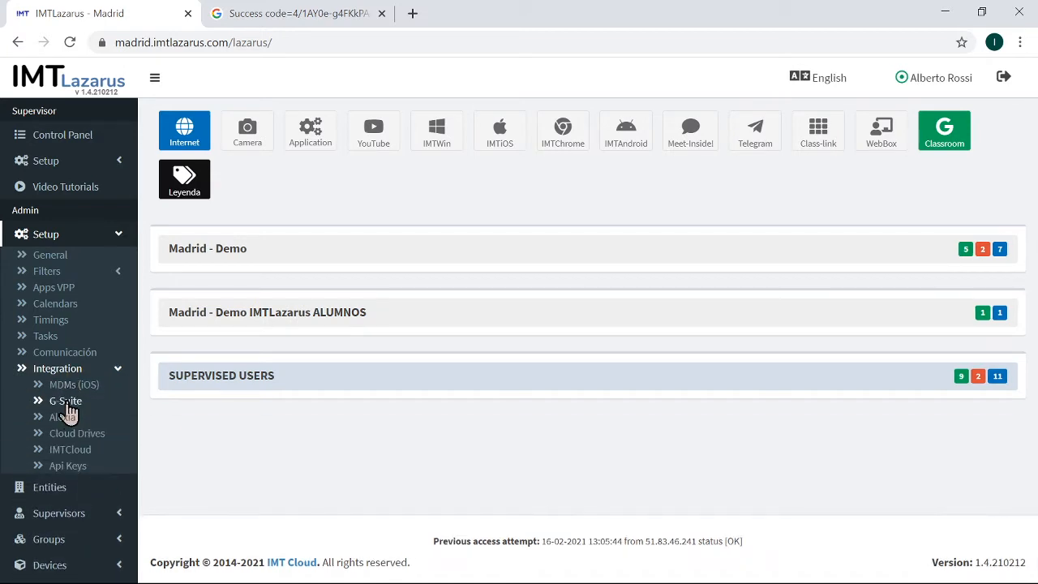
pyautogui.click(69, 404)
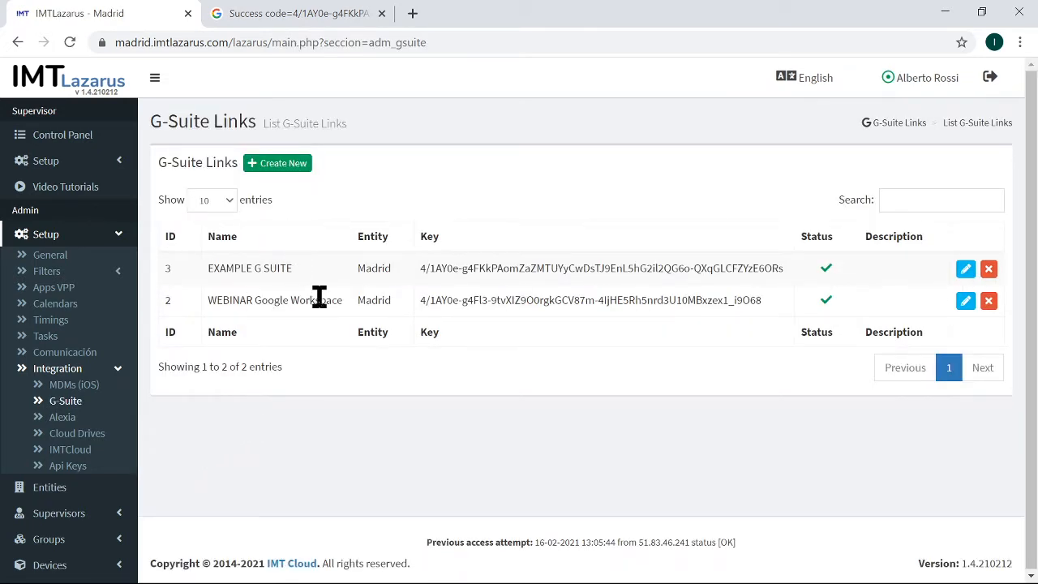
pyautogui.click(279, 167)
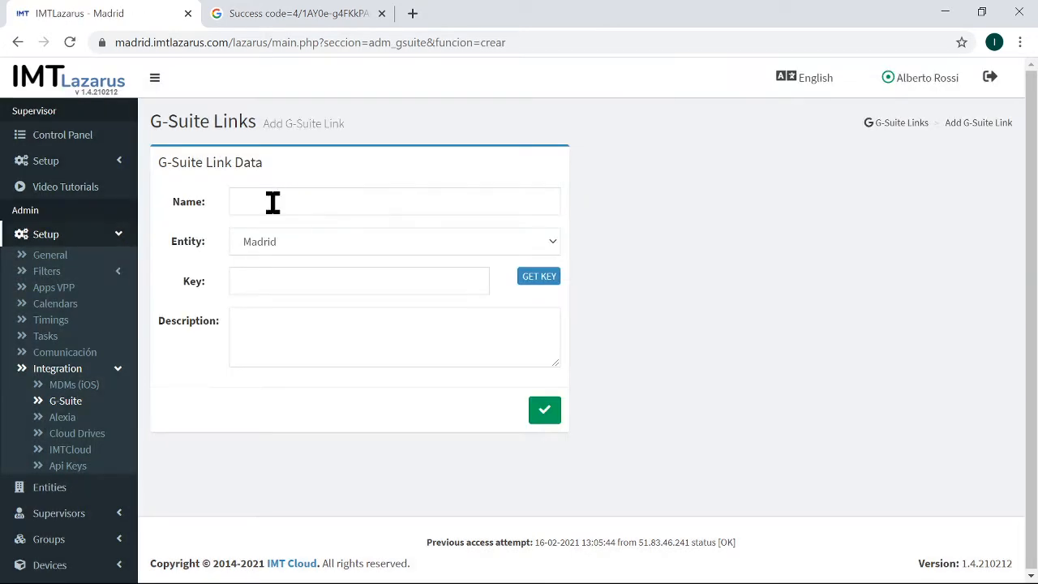
# Name the new G-Suite link ONLINE EXAMPLE GOOGLE WORKSPACE
pyautogui.click(261, 201)
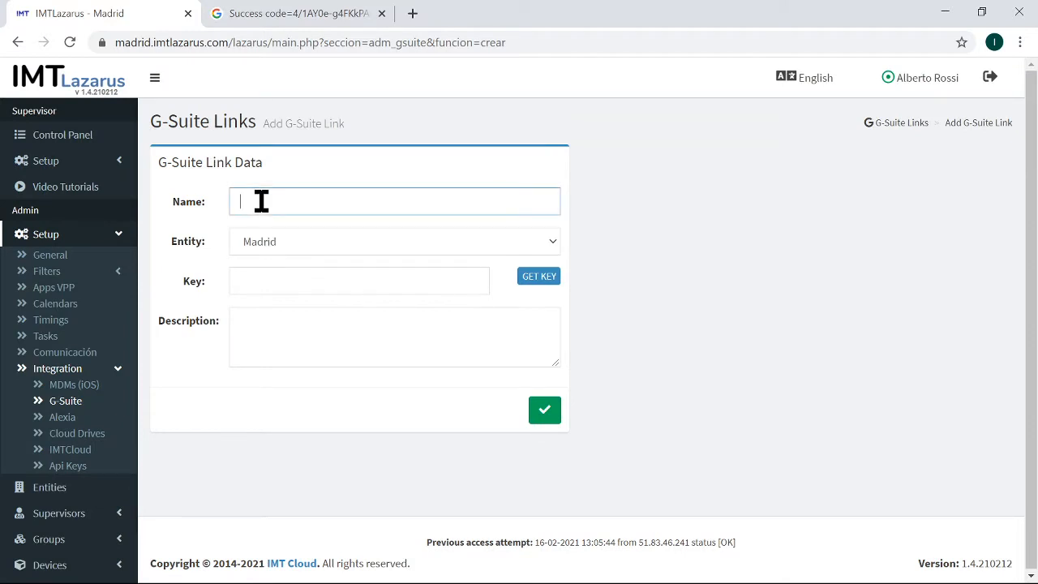
pyautogui.write('ONLINE EXAMPLE GOOGLE WORKSPACE')
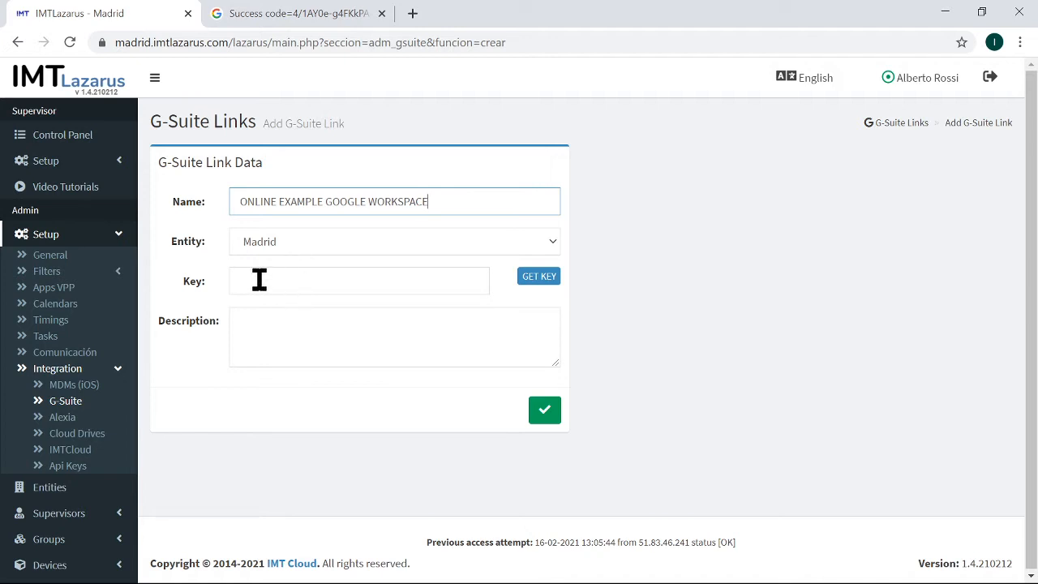
# Request the link's key, allow IMTLazarus G Suite access with the listed Google account, and copy the authorization code
pyautogui.click(533, 284)
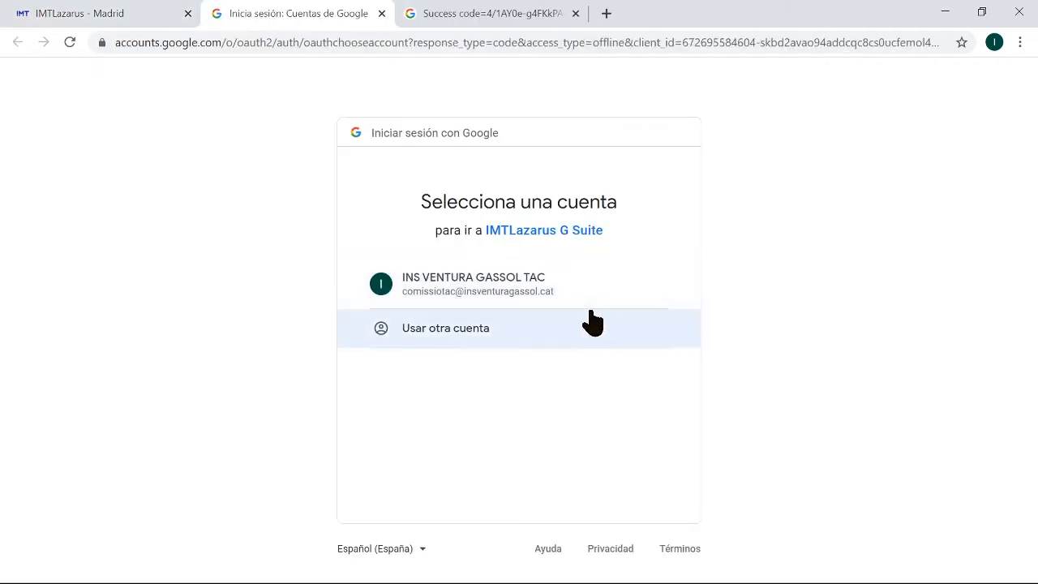
pyautogui.click(436, 290)
pyautogui.scroll(-5, 572, 304)
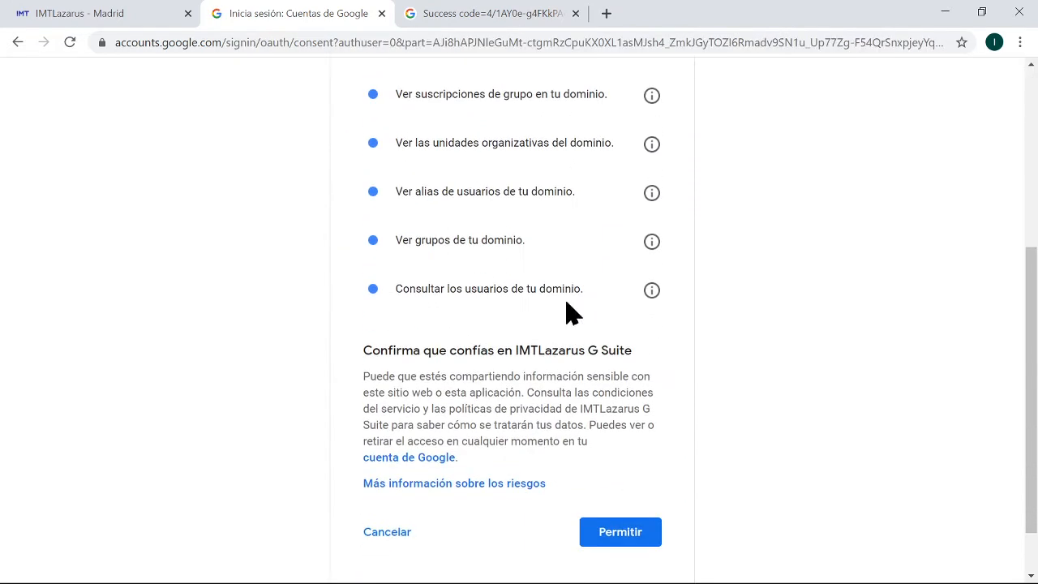
pyautogui.click(619, 471)
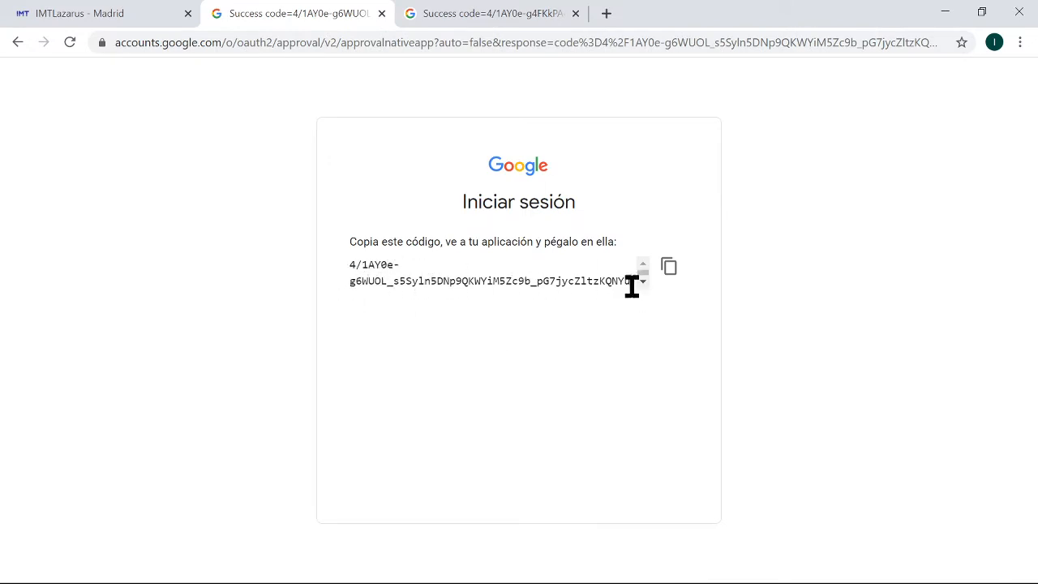
pyautogui.click(669, 269)
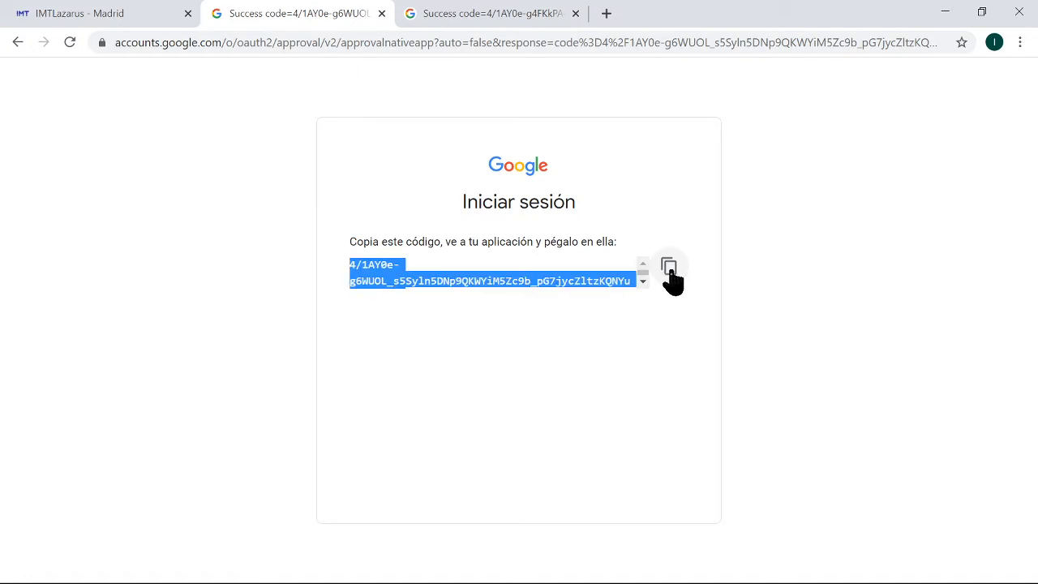
# Back in IMTLazarus, paste the authorization code into the link's Key field and save the G-Suite link
pyautogui.click(128, 16)
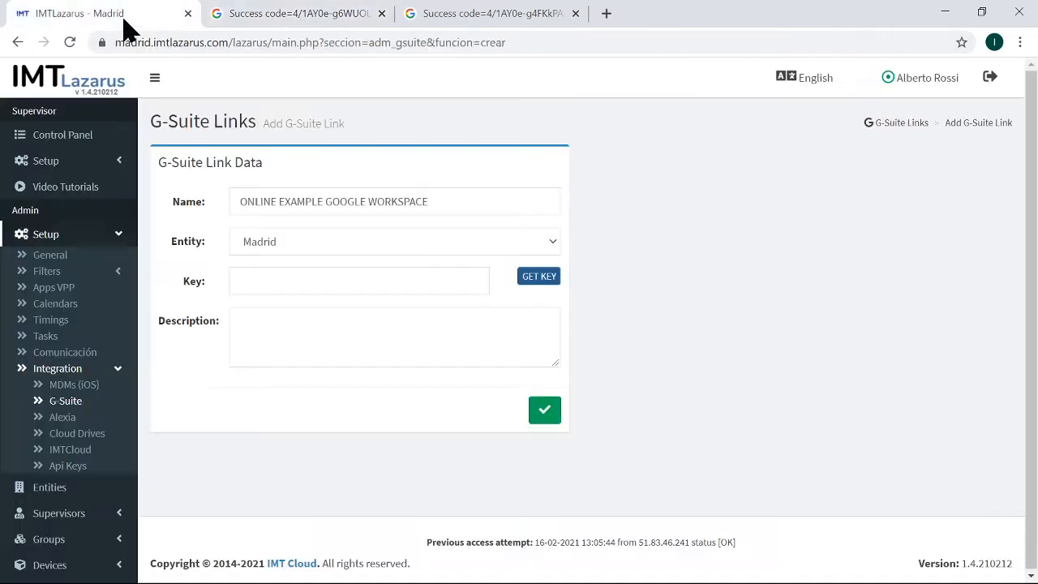
pyautogui.click(254, 278)
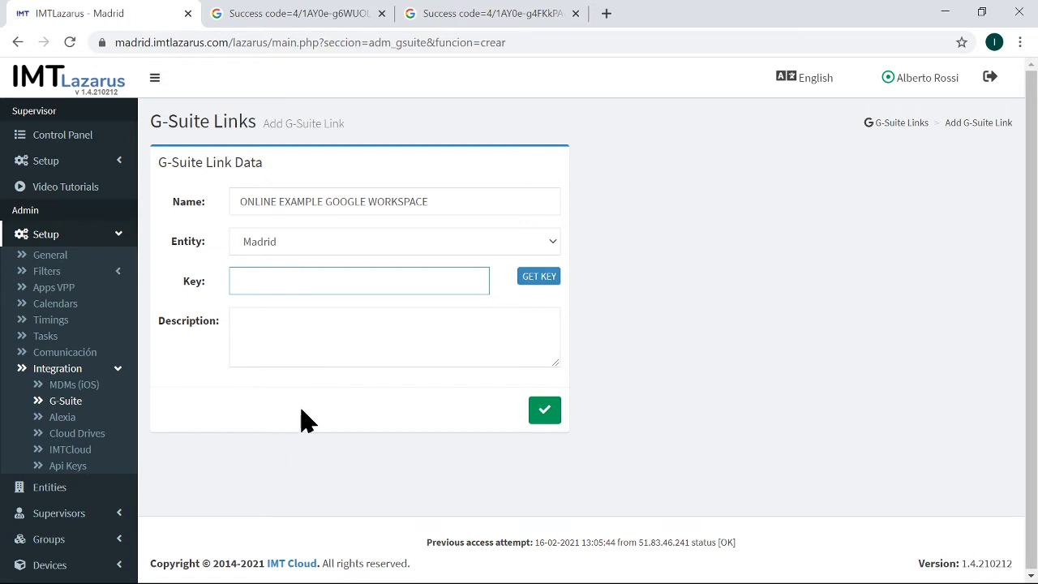
pyautogui.hotkey('ctrl', 'v')
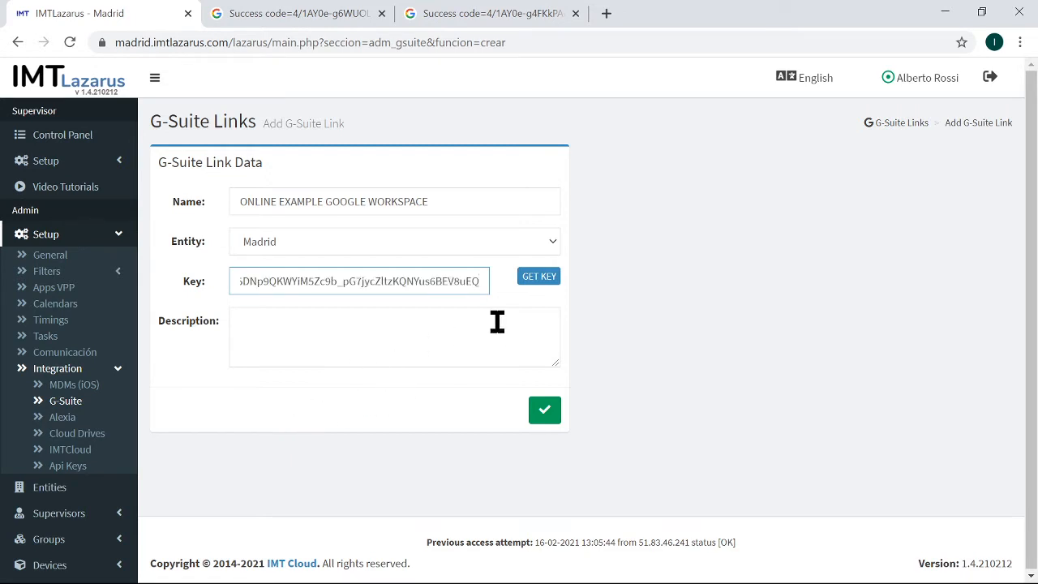
pyautogui.click(544, 414)
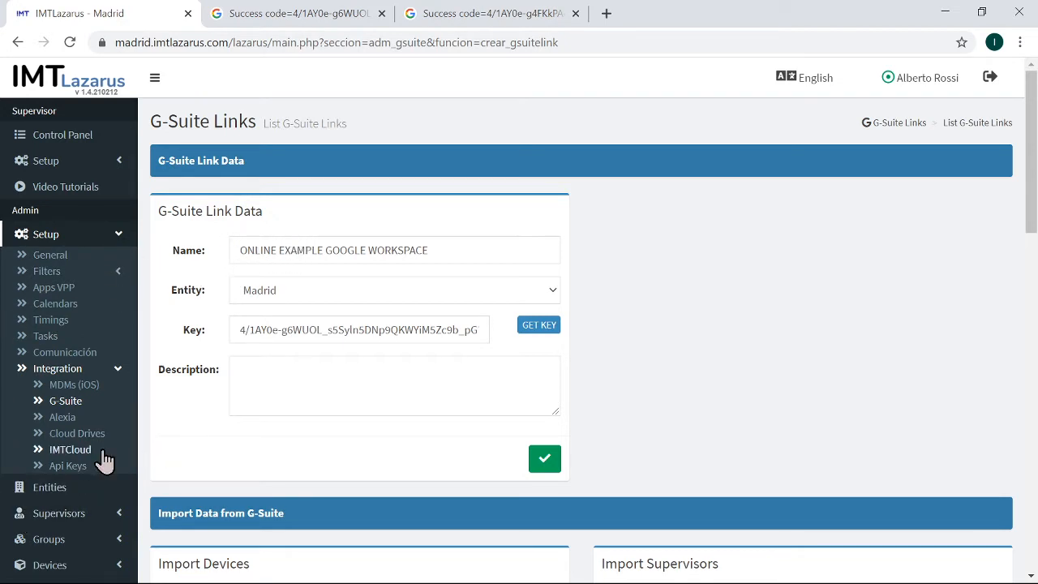
# Open the WEBINAR Google Workspace device configuration for editing
pyautogui.scroll(-2, 72, 479)
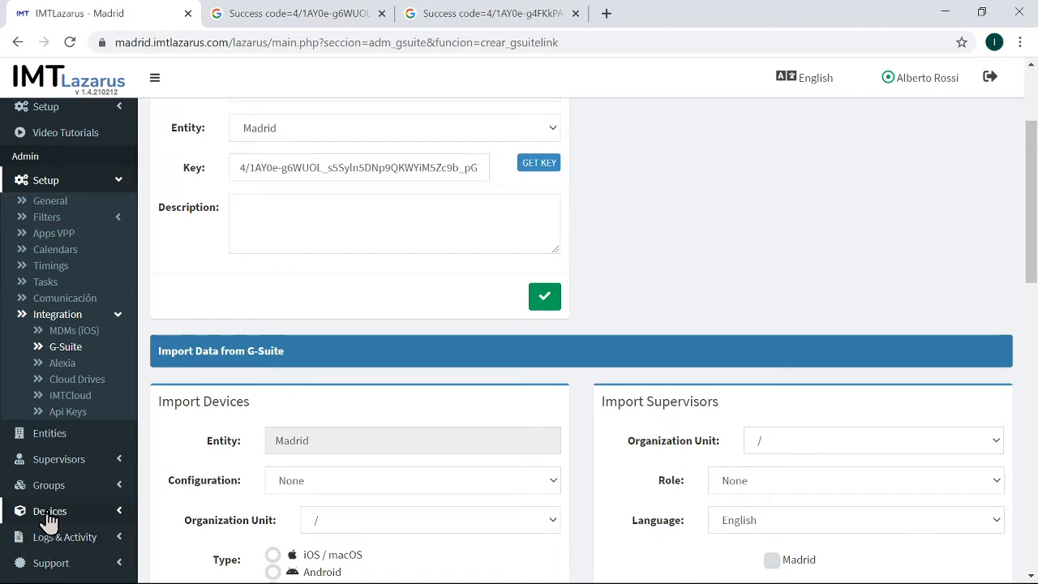
pyautogui.click(48, 515)
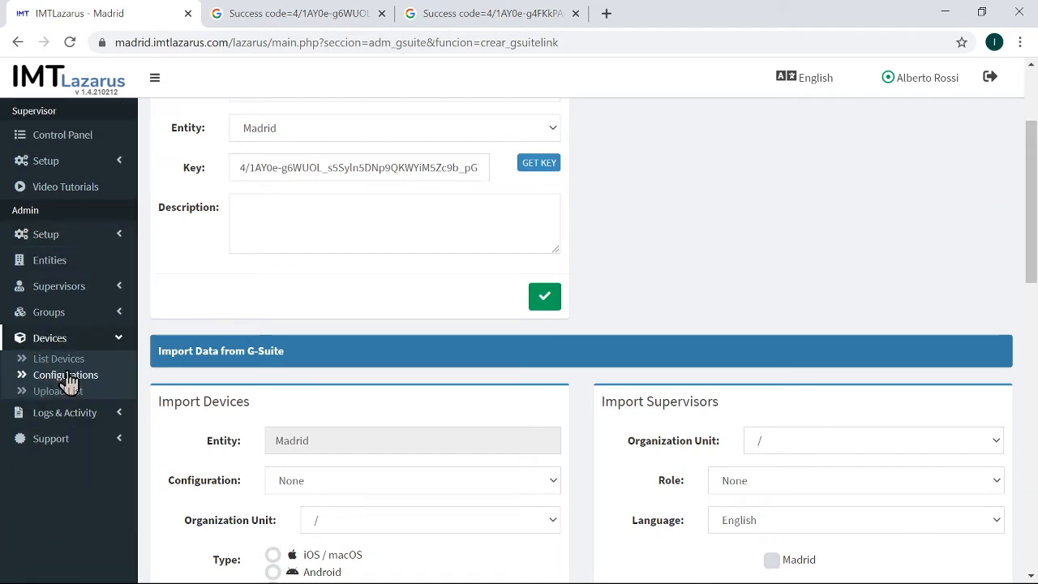
pyautogui.click(67, 375)
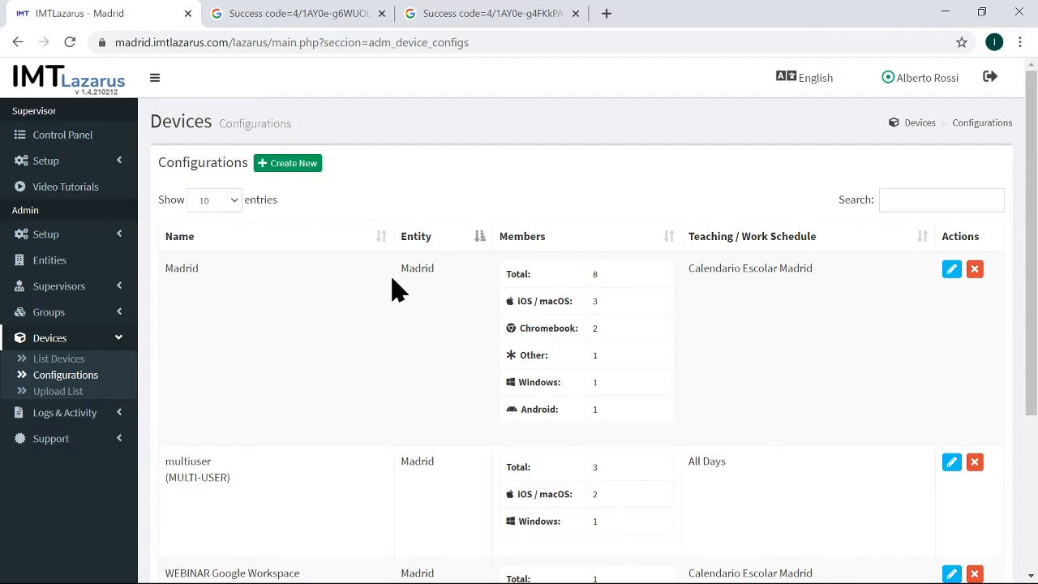
pyautogui.scroll(-2, 438, 305)
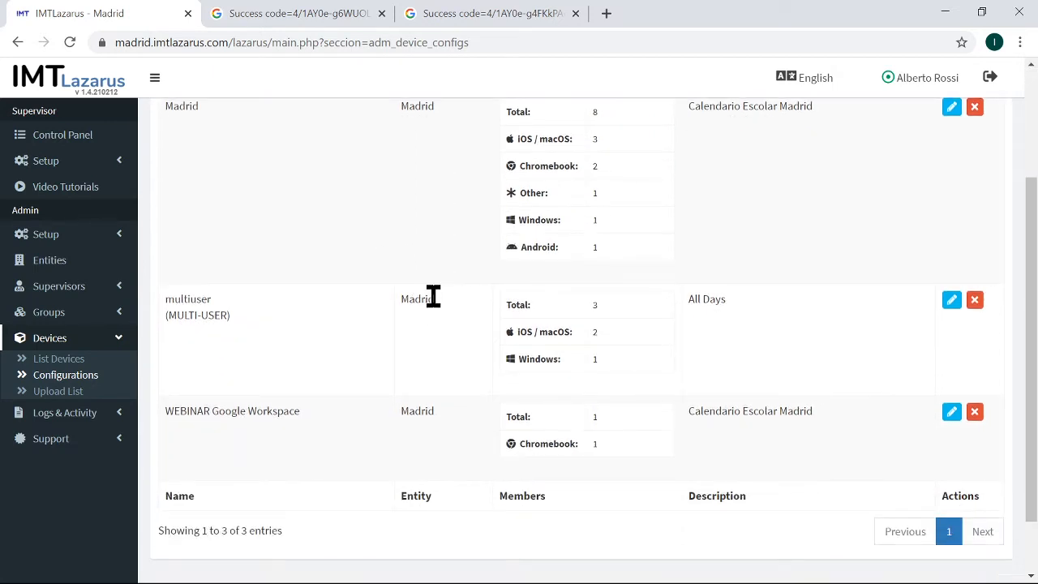
pyautogui.scroll(-1, 433, 302)
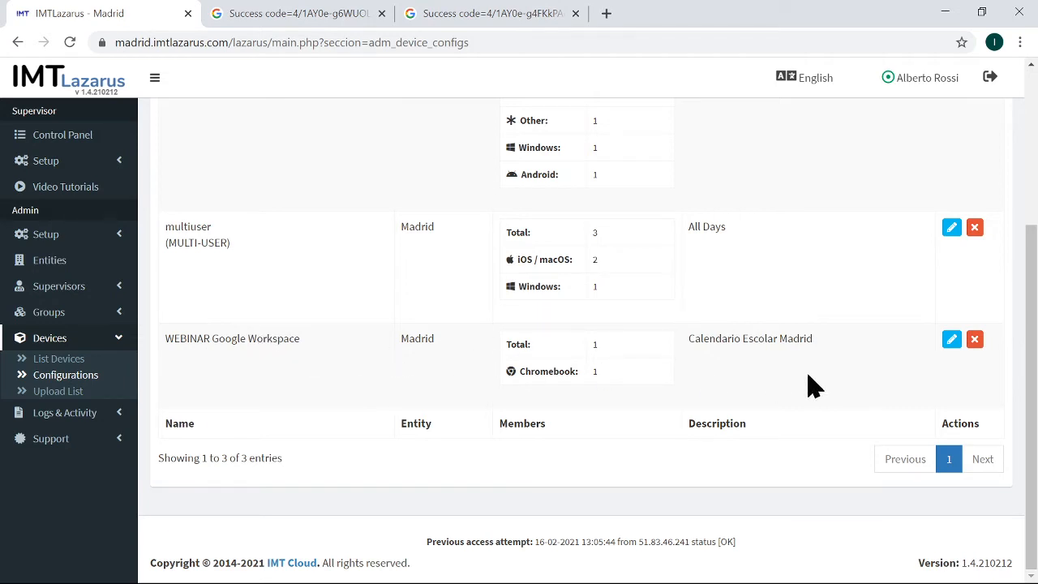
pyautogui.click(951, 339)
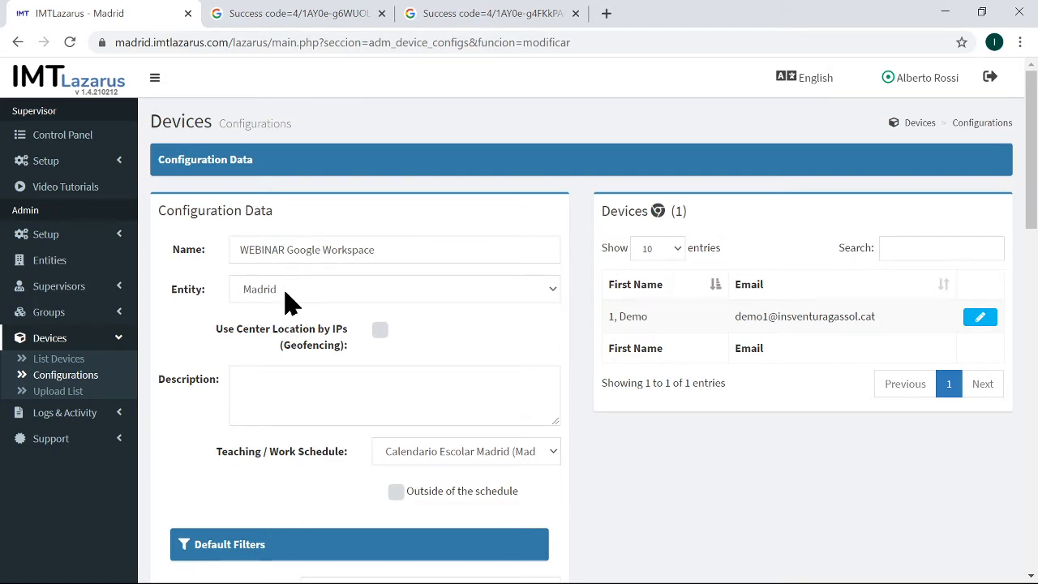
# Use WEBINAR Google Workspace as the G-Suite link in the configuration's Chromebook settings and save the configuration
pyautogui.scroll(-3, 296, 312)
pyautogui.scroll(-1, 297, 318)
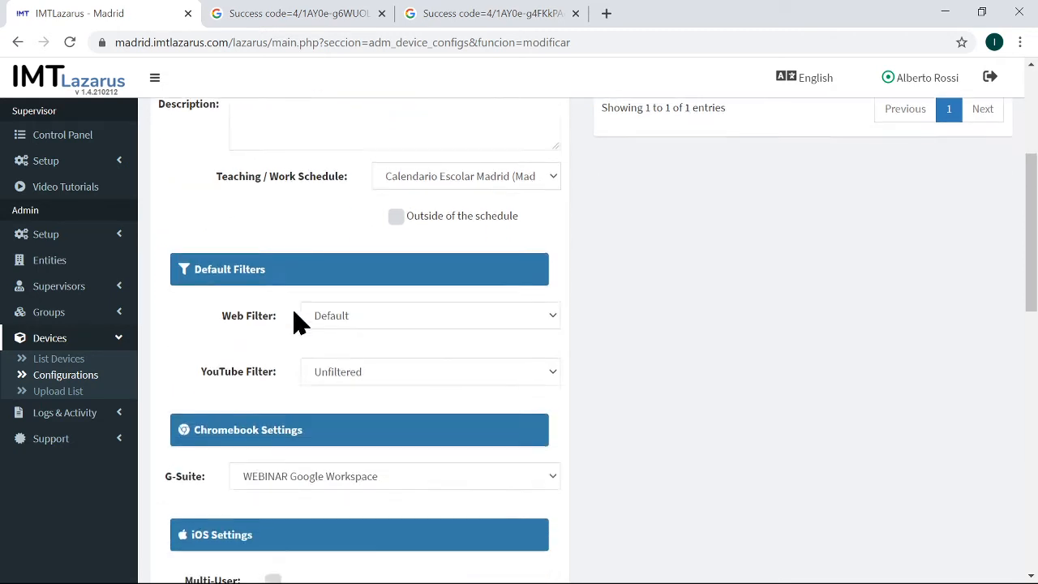
pyautogui.scroll(-1, 308, 397)
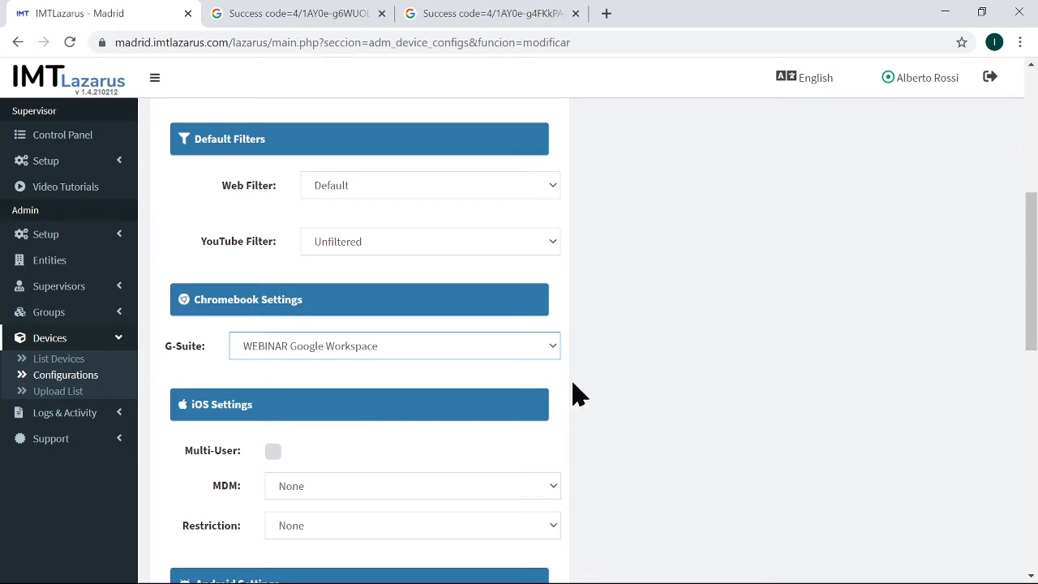
pyautogui.scroll(-9, 576, 395)
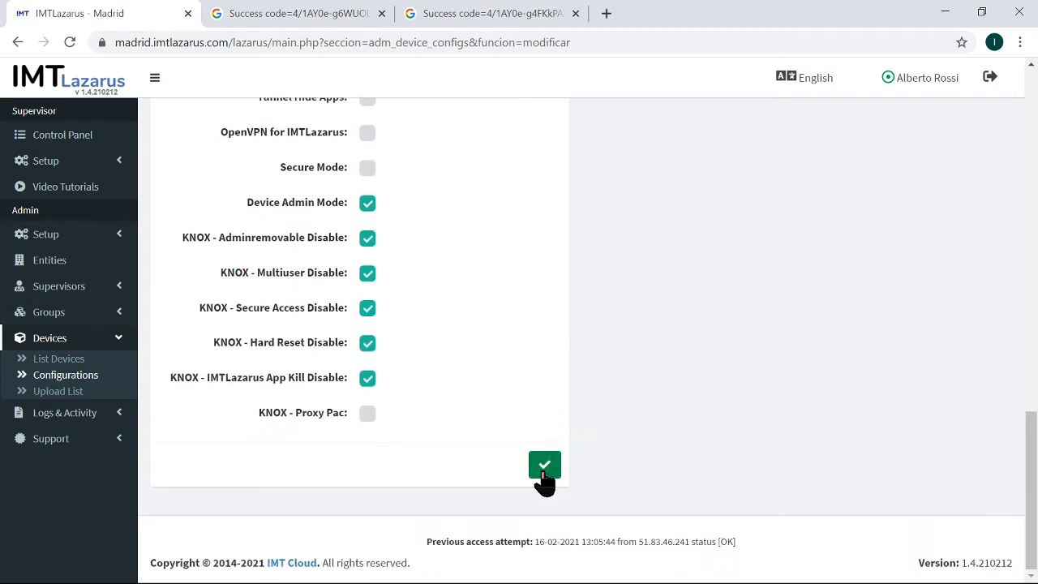
pyautogui.click(545, 469)
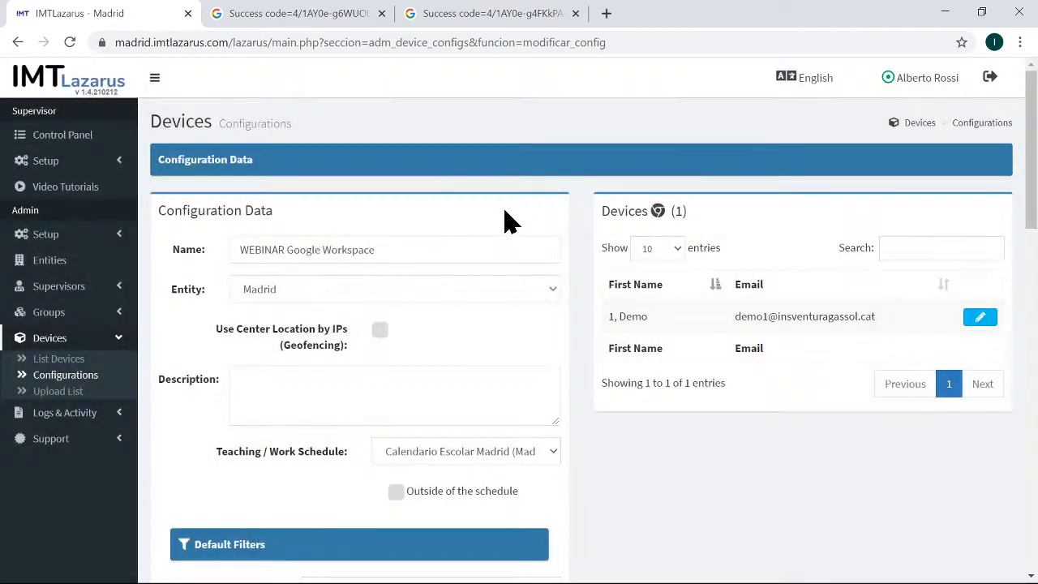
# Return to the G-Suite links list and open the WEBINAR Google Workspace link for editing
pyautogui.click(49, 236)
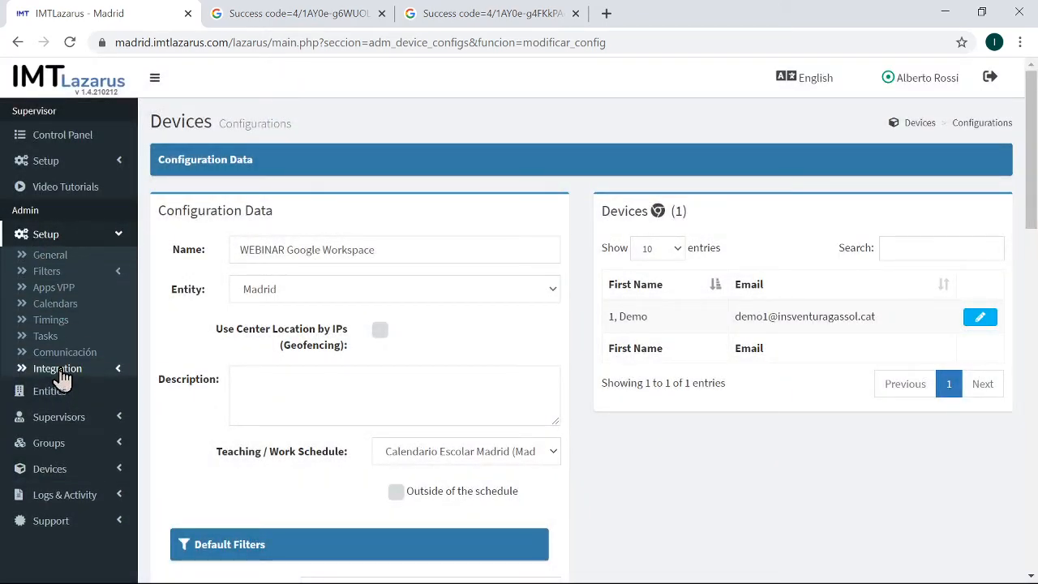
pyautogui.click(58, 369)
pyautogui.click(65, 404)
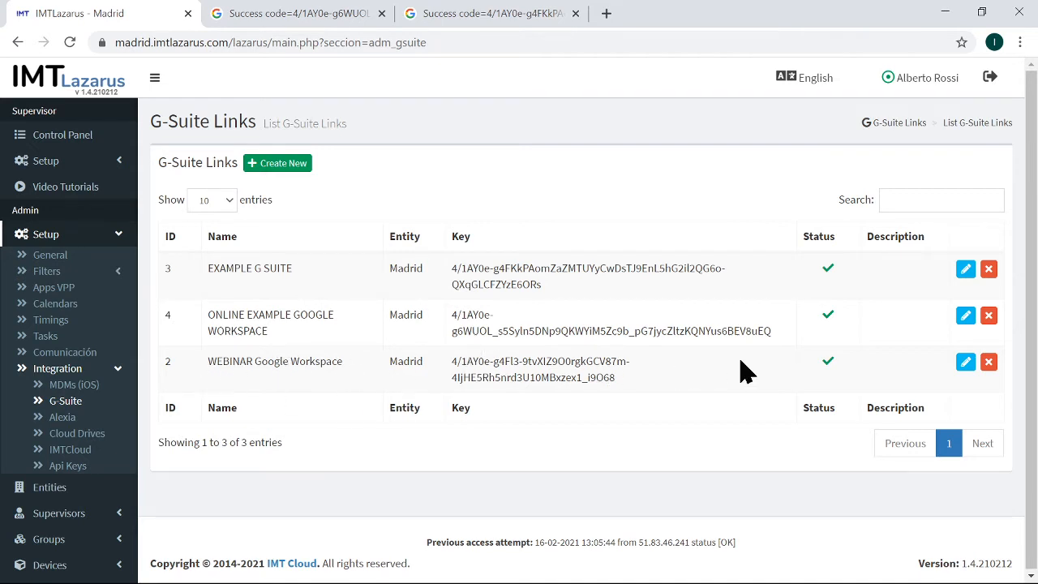
pyautogui.click(965, 365)
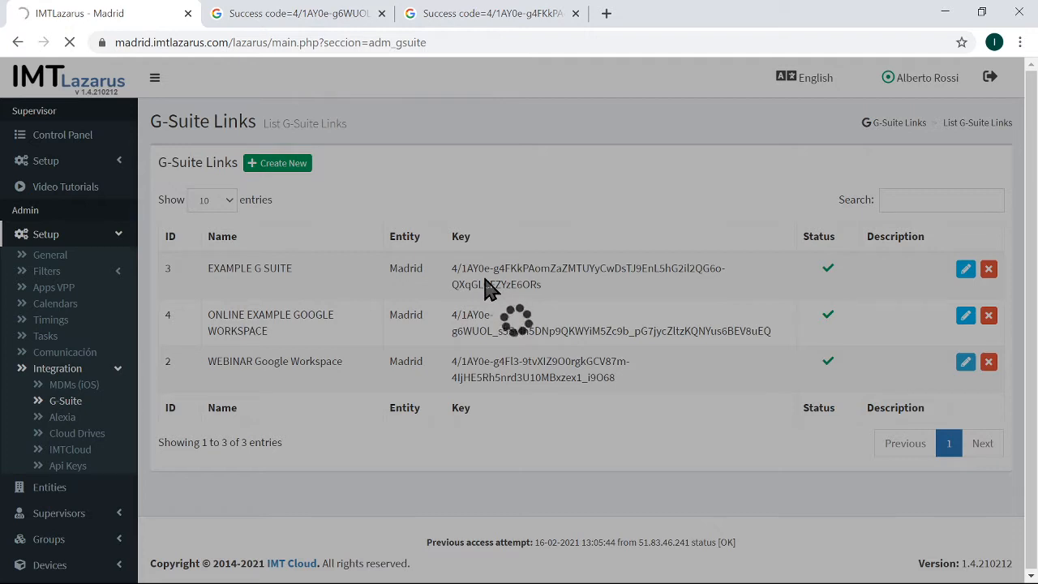
# For the device import, choose the WEBINAR Google Workspace configuration and the organization unit /Demo IMTLazarus/Demo IMTLazarus ALUMNOS
pyautogui.scroll(-2, 462, 317)
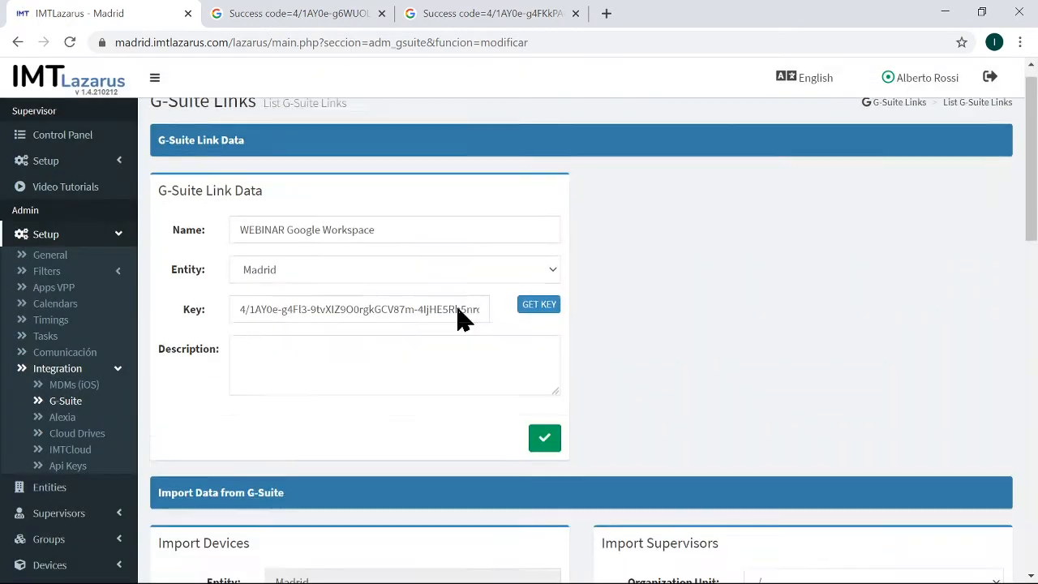
pyautogui.scroll(-1, 462, 317)
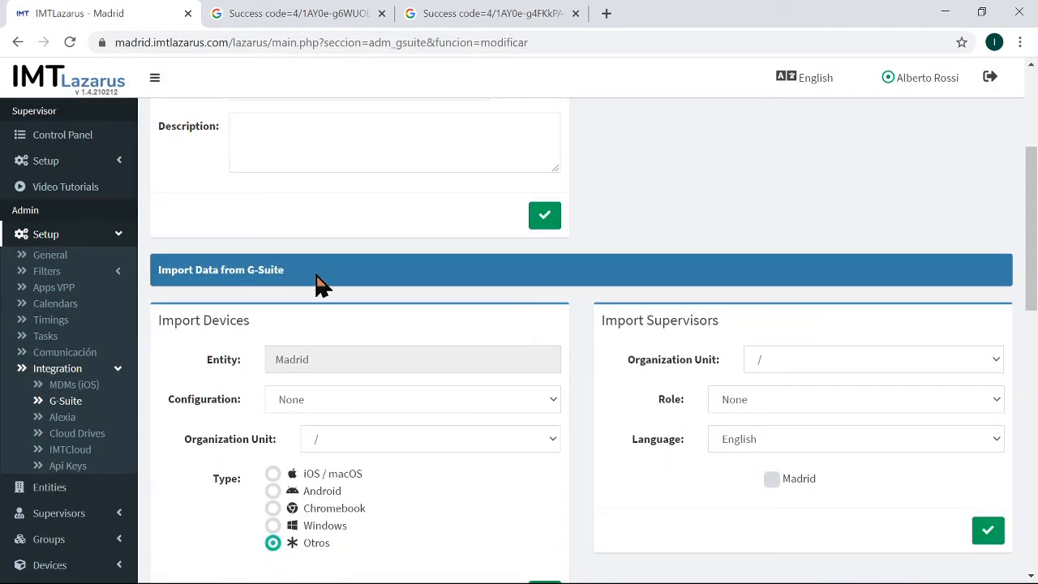
pyautogui.scroll(-2, 315, 284)
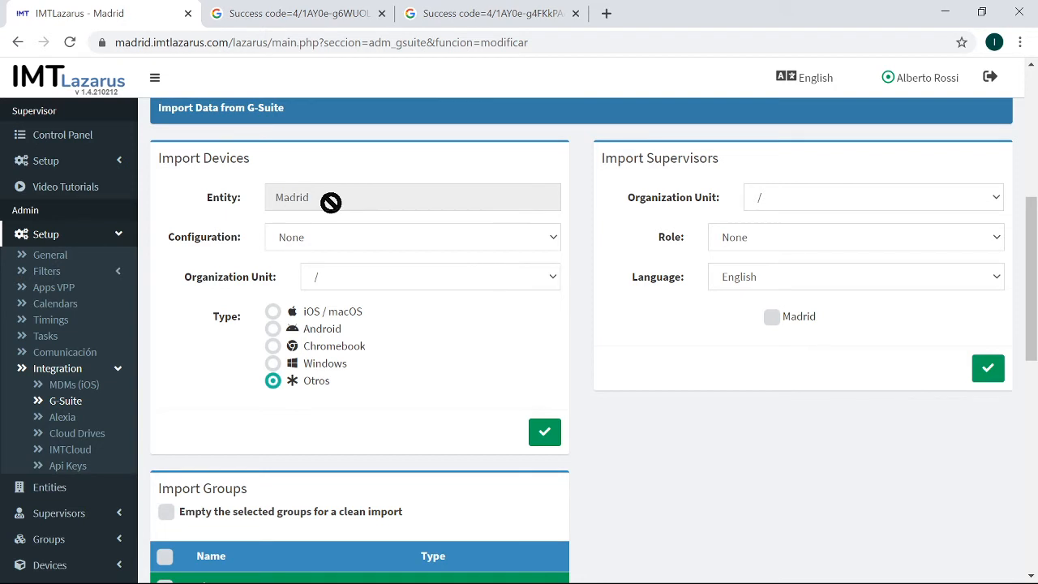
pyautogui.click(345, 248)
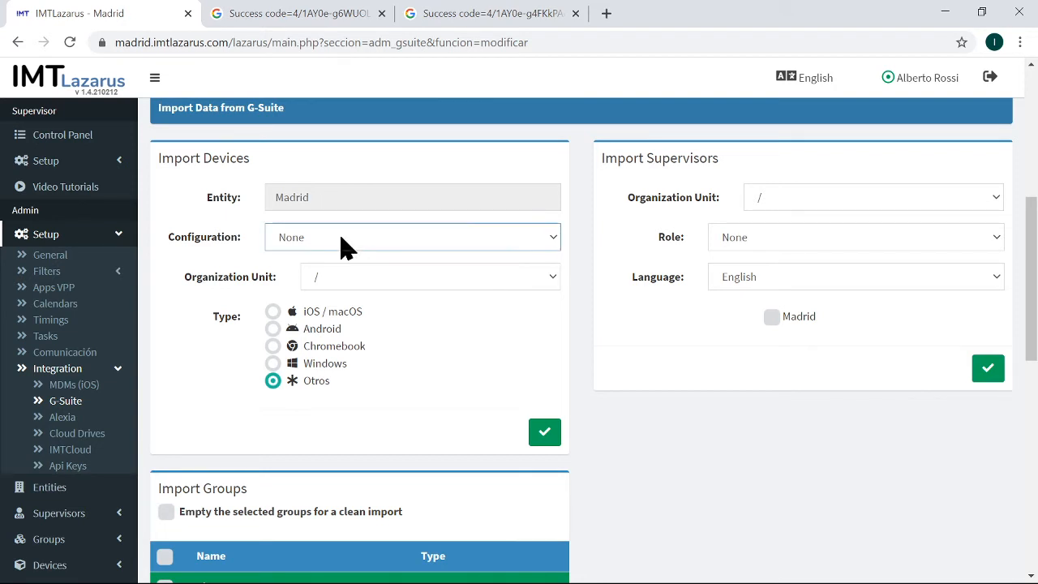
pyautogui.click(361, 300)
pyautogui.click(408, 278)
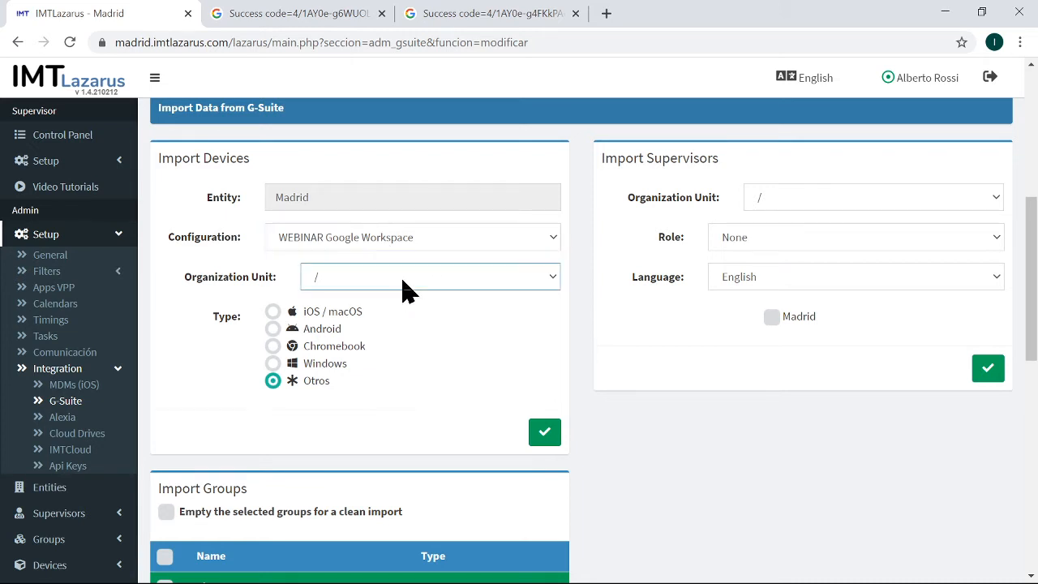
pyautogui.click(420, 404)
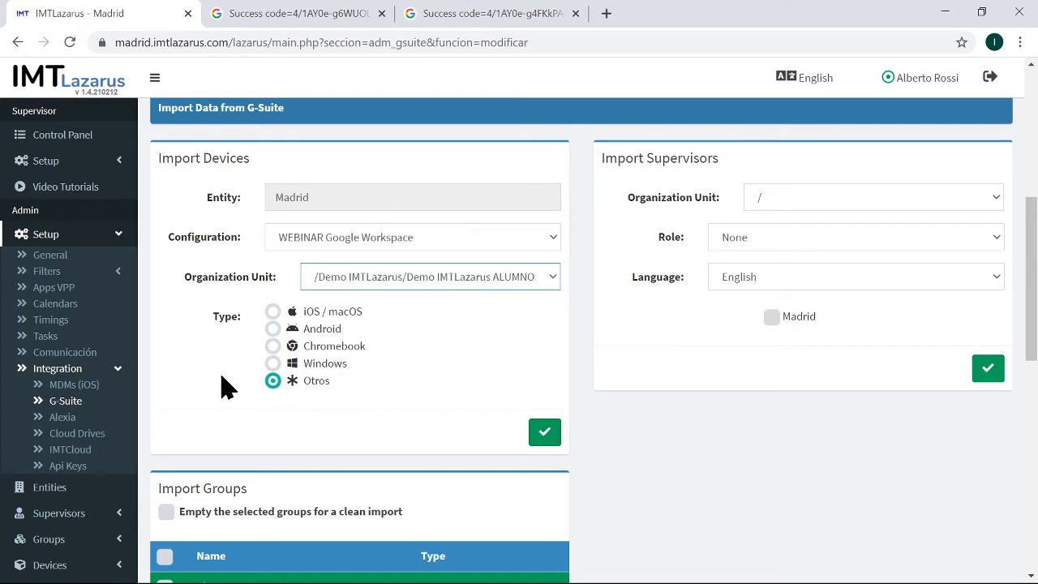
# Set the imported device type to Chromebook and submit the device import settings
pyautogui.click(275, 349)
pyautogui.scroll(-1, 478, 412)
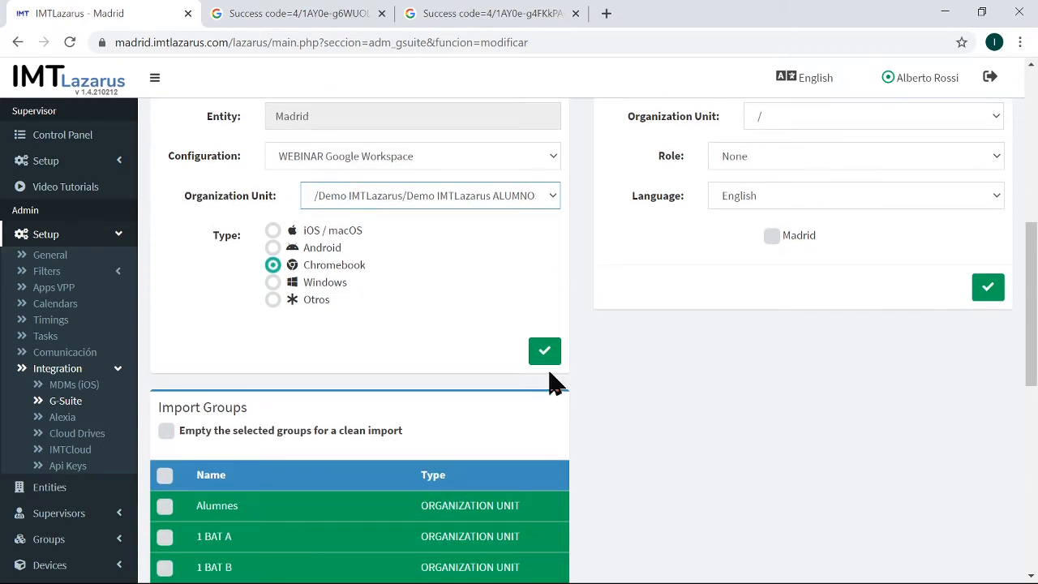
pyautogui.click(545, 353)
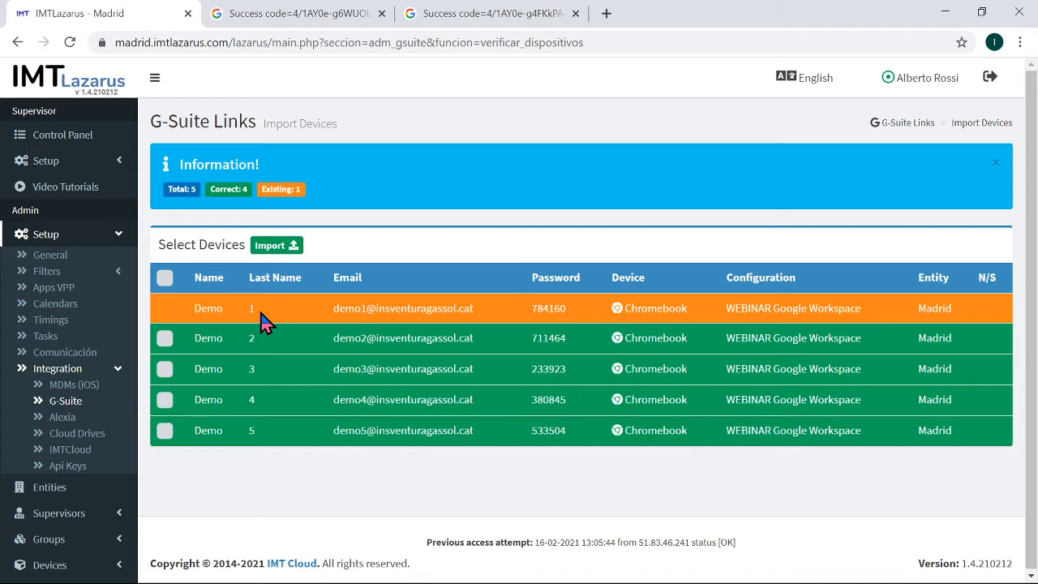
# Select the importable Demo 2 to Demo 5 devices all together and individually, clearing the selection each time
pyautogui.click(165, 281)
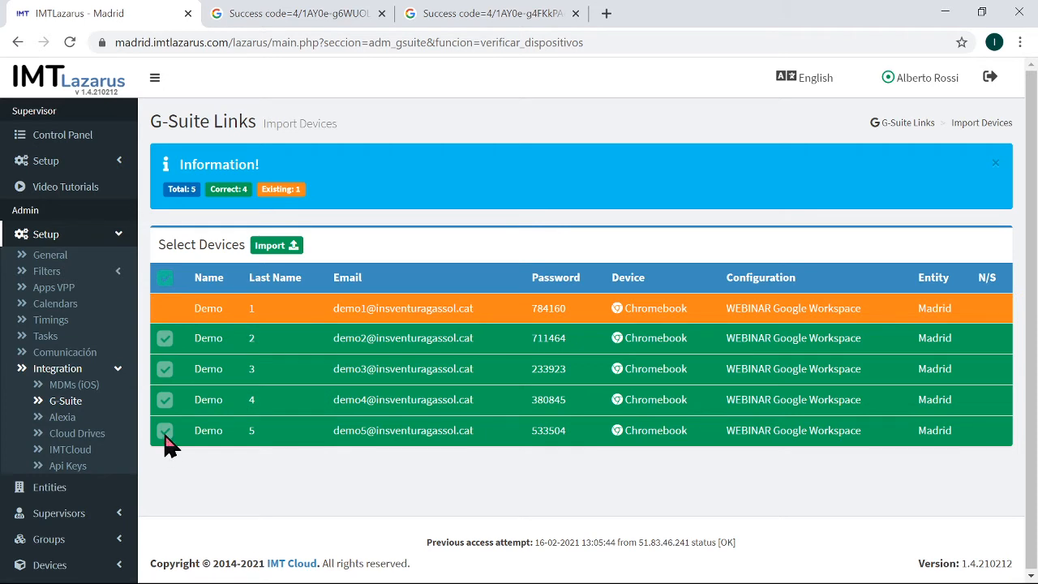
pyautogui.click(166, 280)
pyautogui.click(165, 339)
pyautogui.click(164, 368)
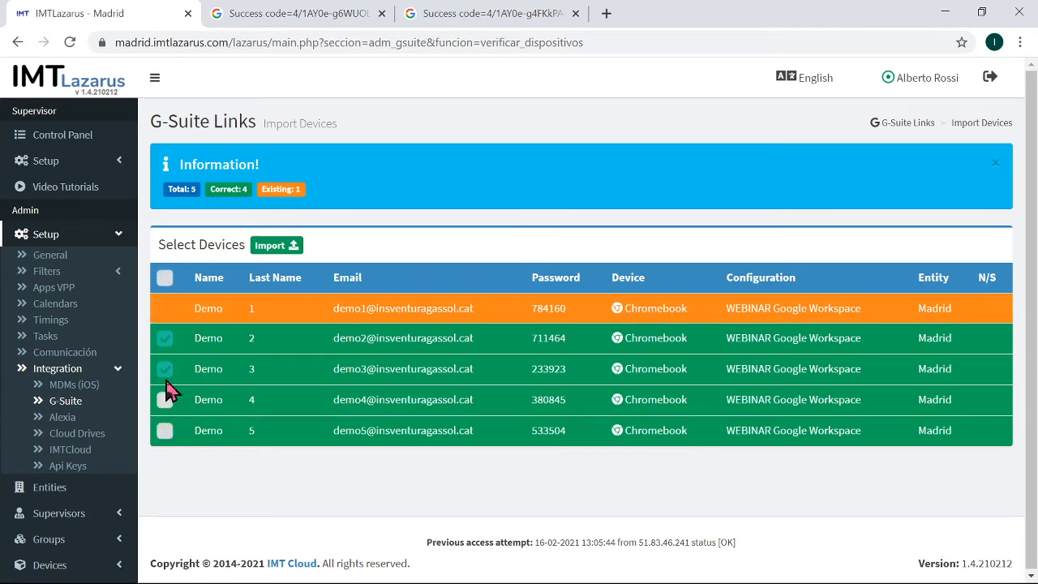
pyautogui.click(166, 400)
pyautogui.click(166, 430)
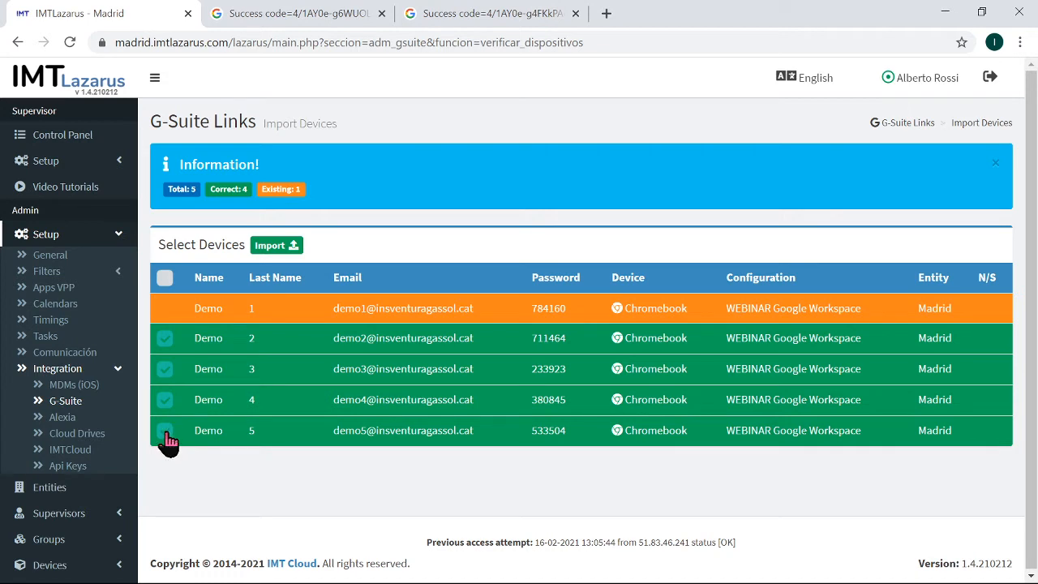
pyautogui.click(164, 339)
pyautogui.click(165, 369)
pyautogui.click(164, 400)
pyautogui.click(165, 431)
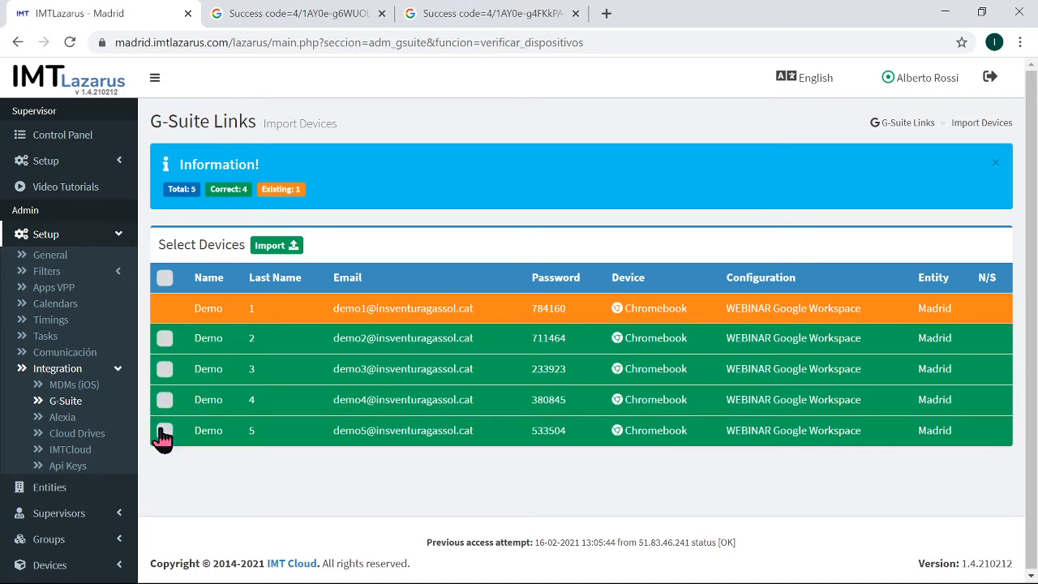
# Select all importable devices in the list and import them
pyautogui.click(164, 278)
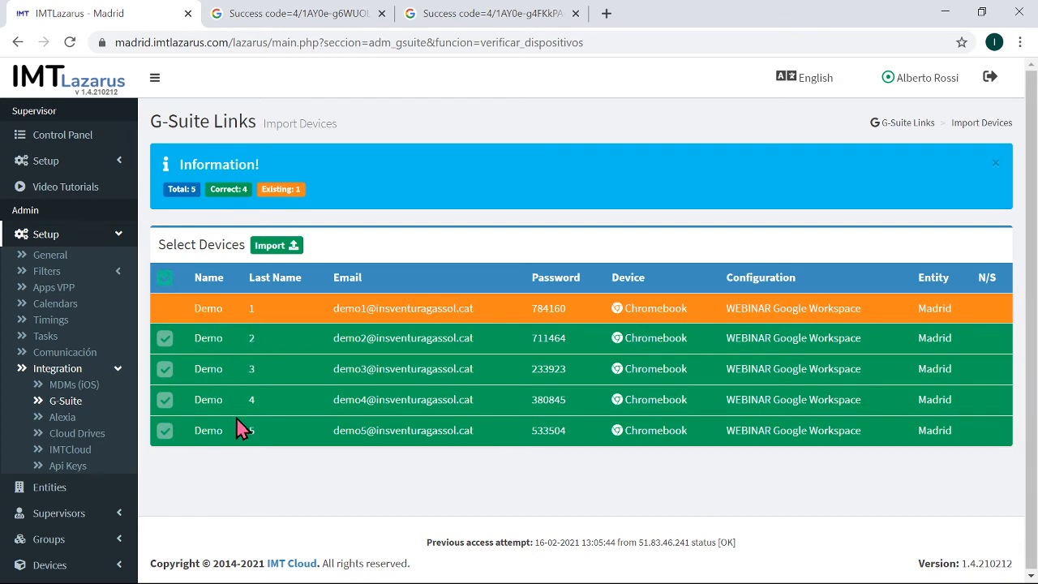
pyautogui.click(274, 253)
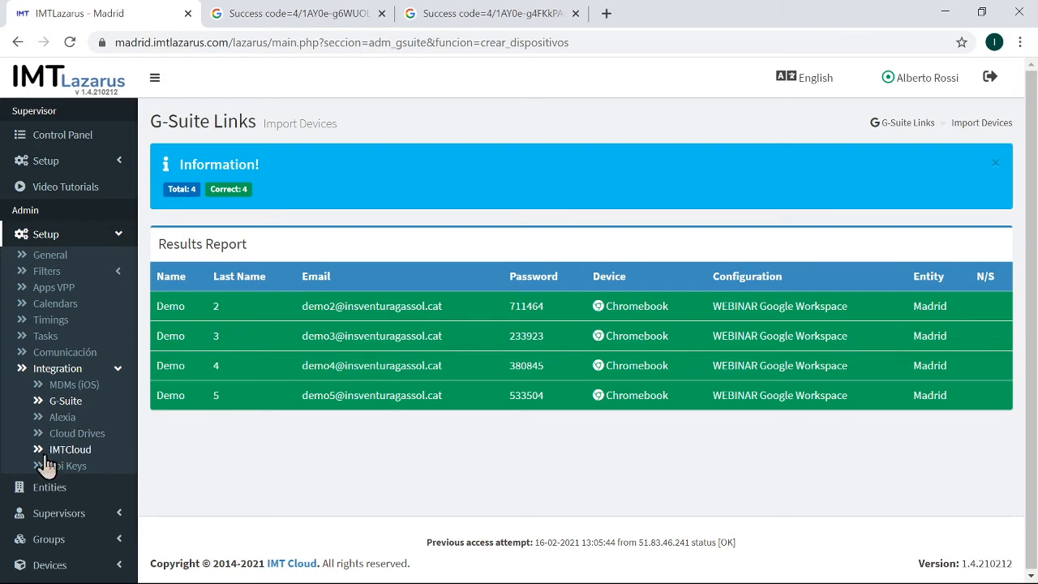
# Return to the G-Suite links list, open WEBINAR Google Workspace for editing and go to its group import list
pyautogui.click(66, 406)
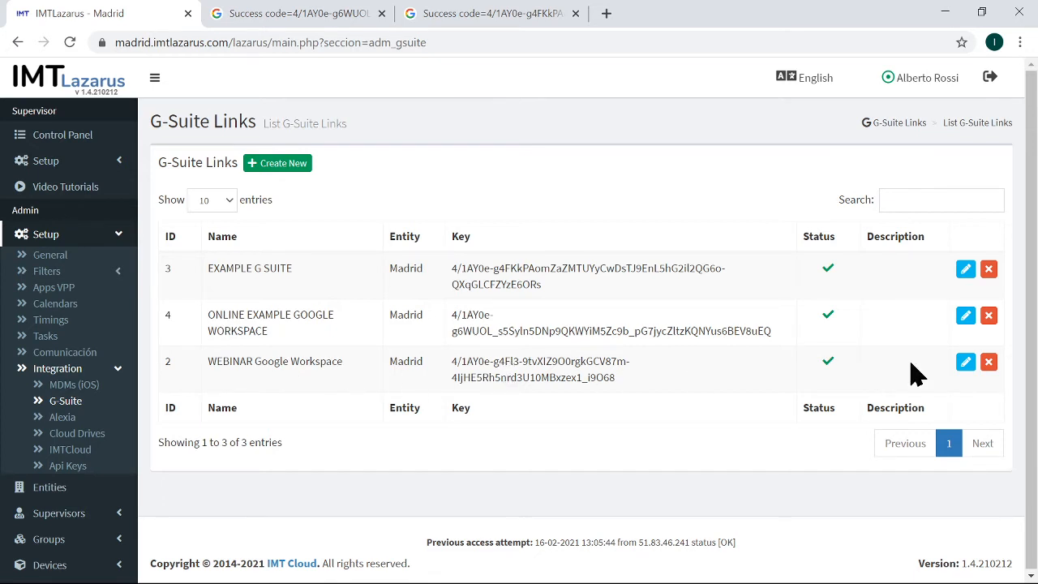
pyautogui.click(966, 362)
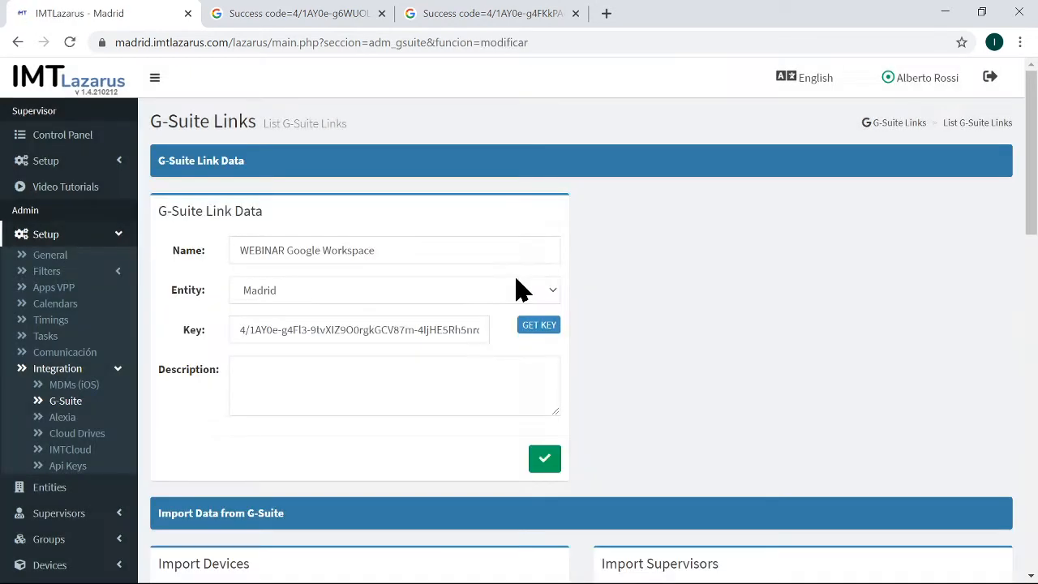
pyautogui.scroll(-3, 516, 305)
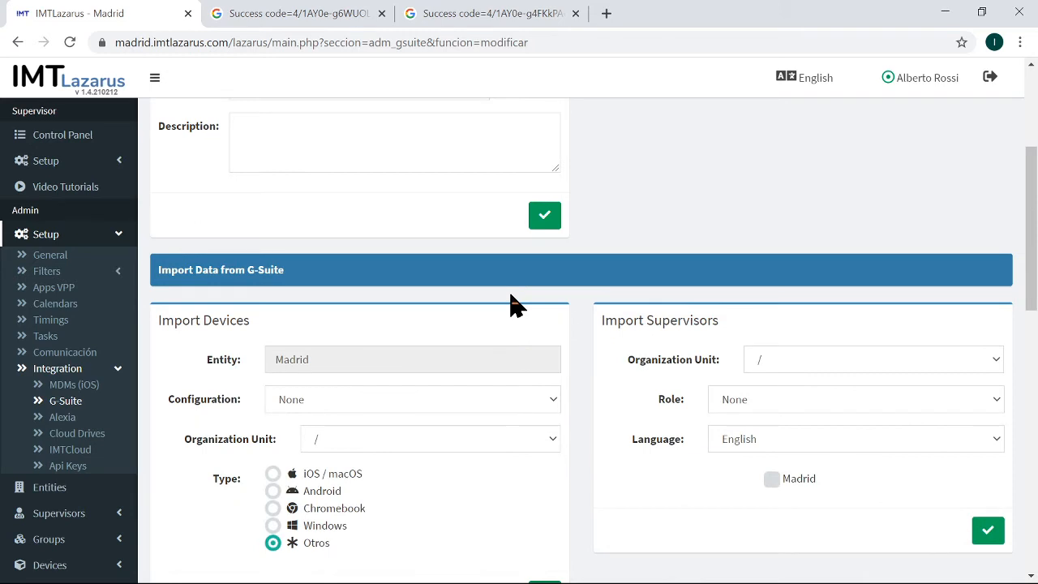
pyautogui.scroll(-6, 511, 296)
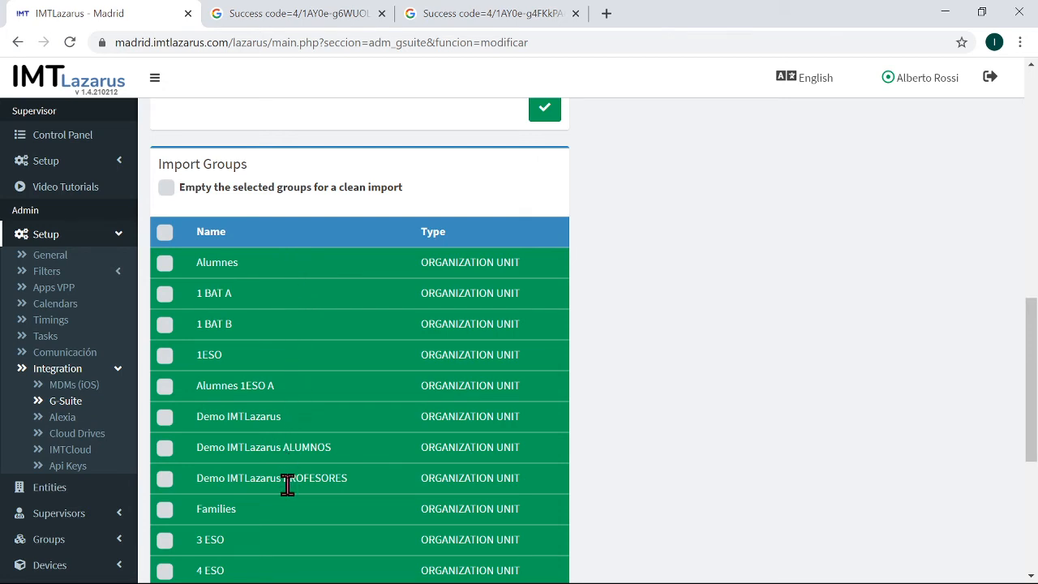
# Select the Demo IMTLazarus ALUMNOS organization unit for the group import and submit it
pyautogui.scroll(-2, 292, 503)
pyautogui.scroll(1, 285, 176)
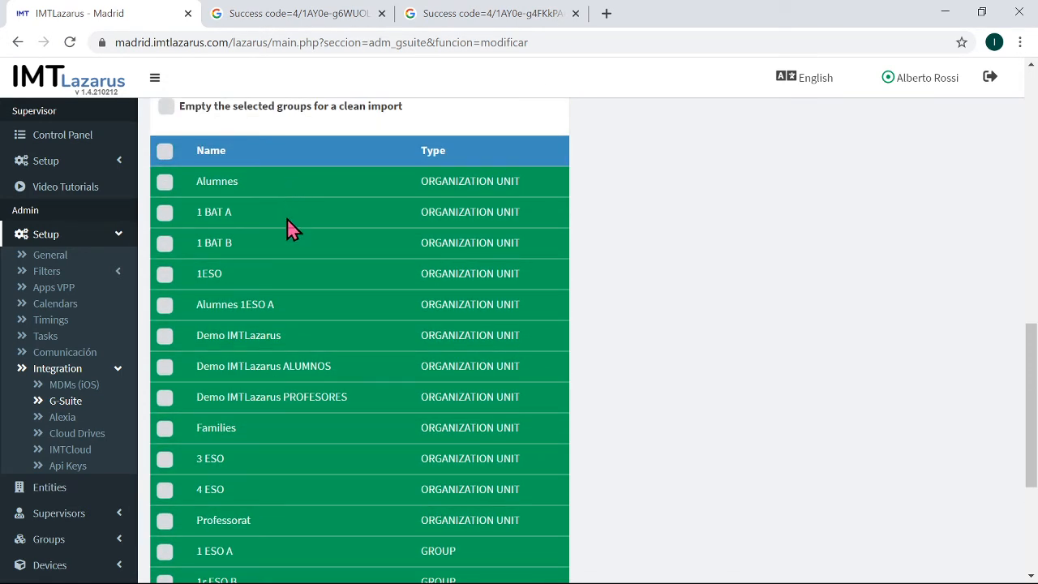
pyautogui.scroll(-3, 288, 223)
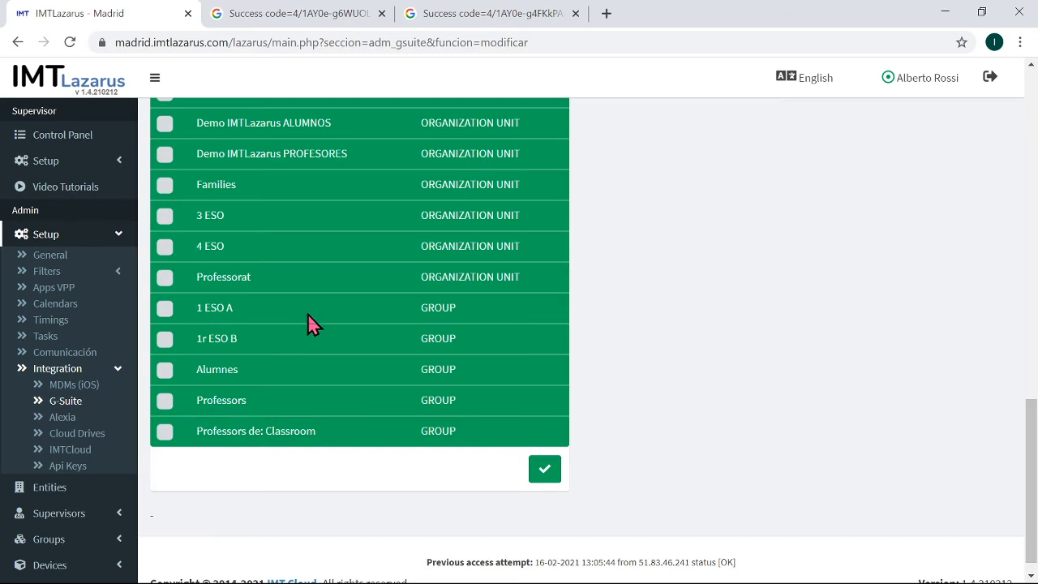
pyautogui.scroll(1, 308, 316)
pyautogui.scroll(1, 296, 325)
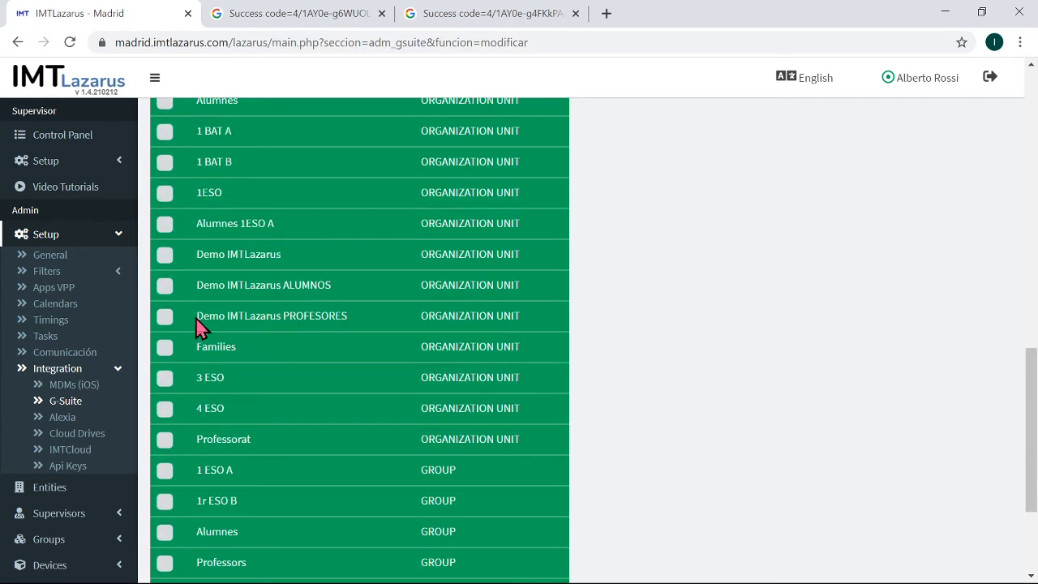
pyautogui.scroll(1, 278, 313)
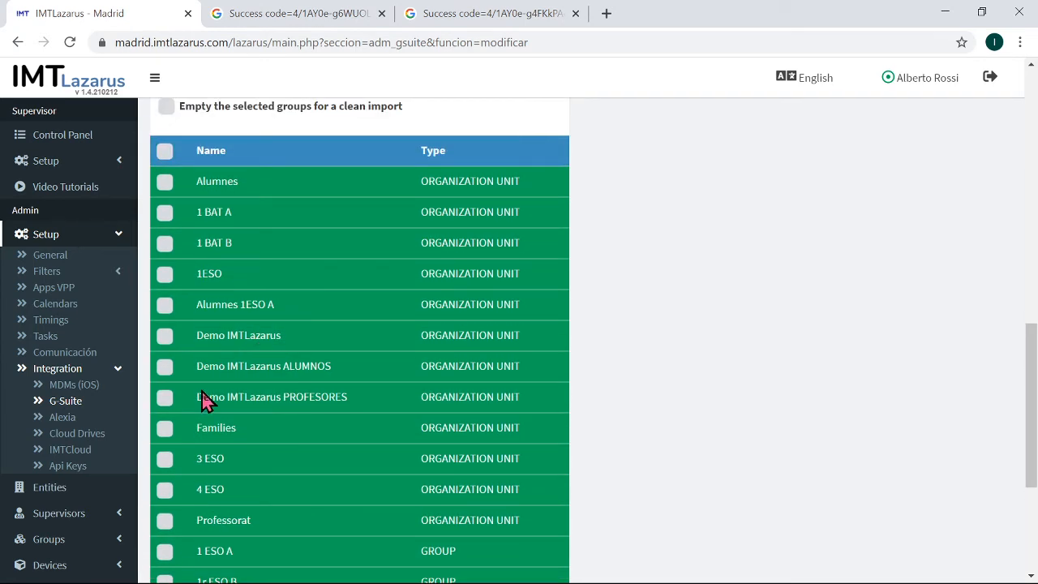
pyautogui.click(164, 367)
pyautogui.scroll(-1, 568, 419)
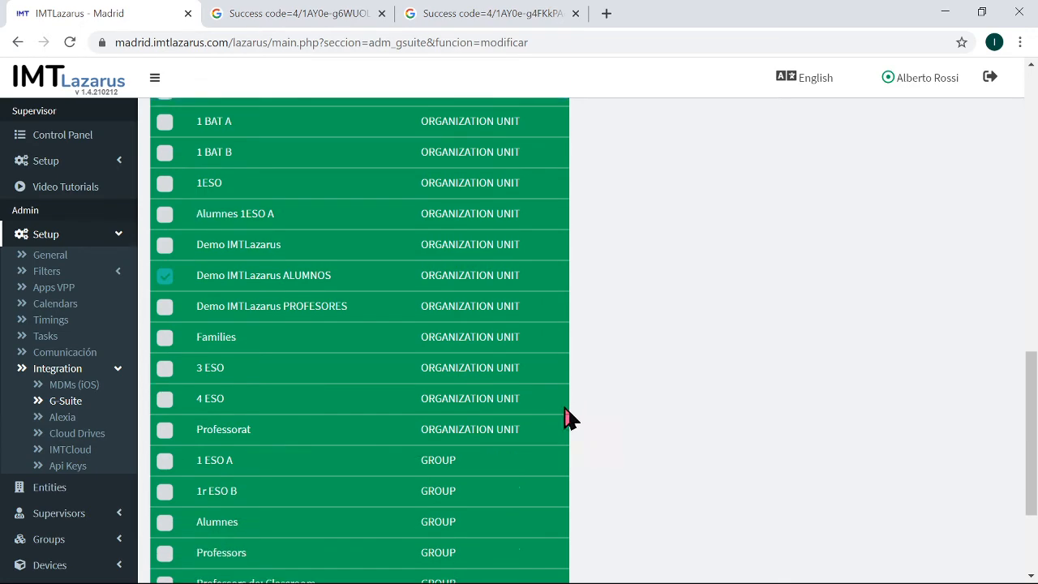
pyautogui.scroll(-2, 567, 418)
pyautogui.click(547, 452)
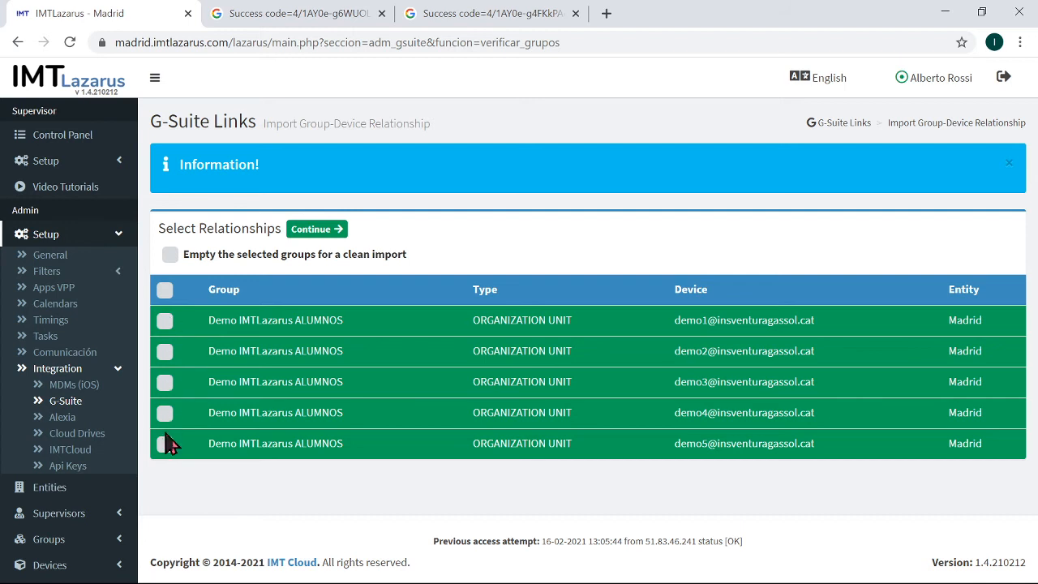
# Select all group-device relationships for Demo IMTLazarus ALUMNOS and continue with their import
pyautogui.click(165, 289)
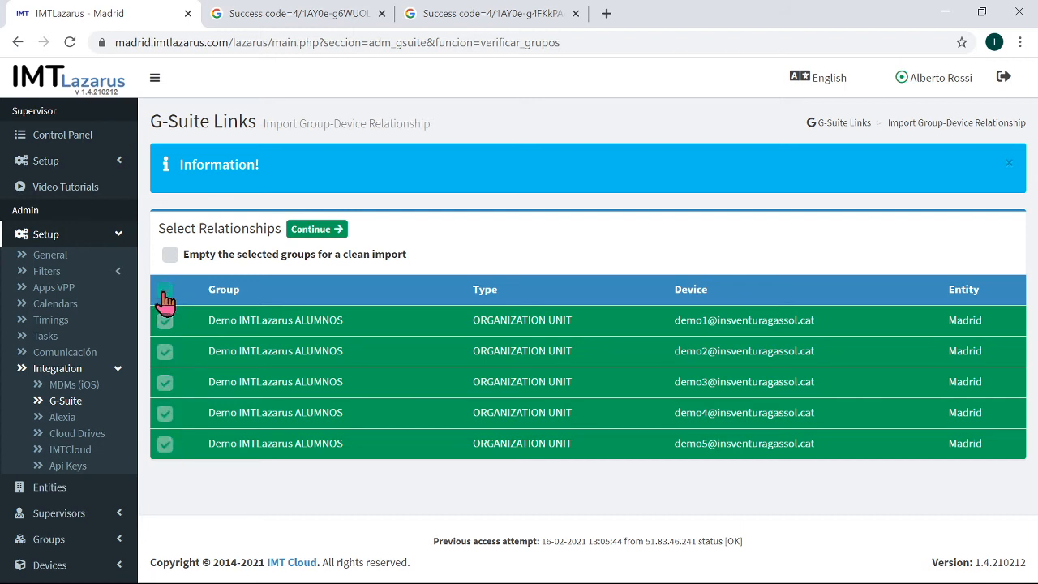
pyautogui.click(316, 231)
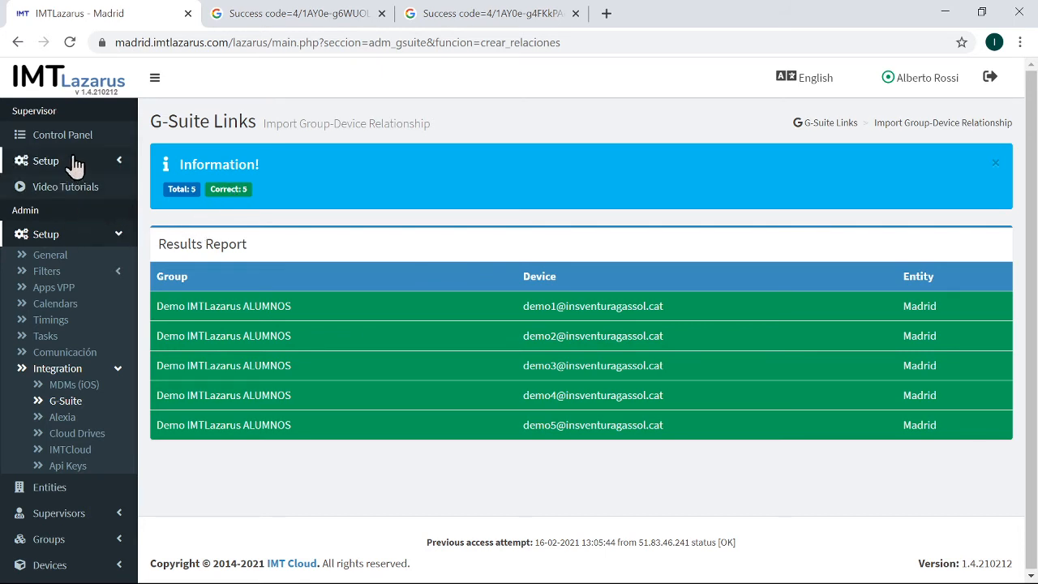
# Open the Control Panel and expand the Madrid - Demo IMTLazarus ALUMNOS group to check its devices
pyautogui.click(64, 134)
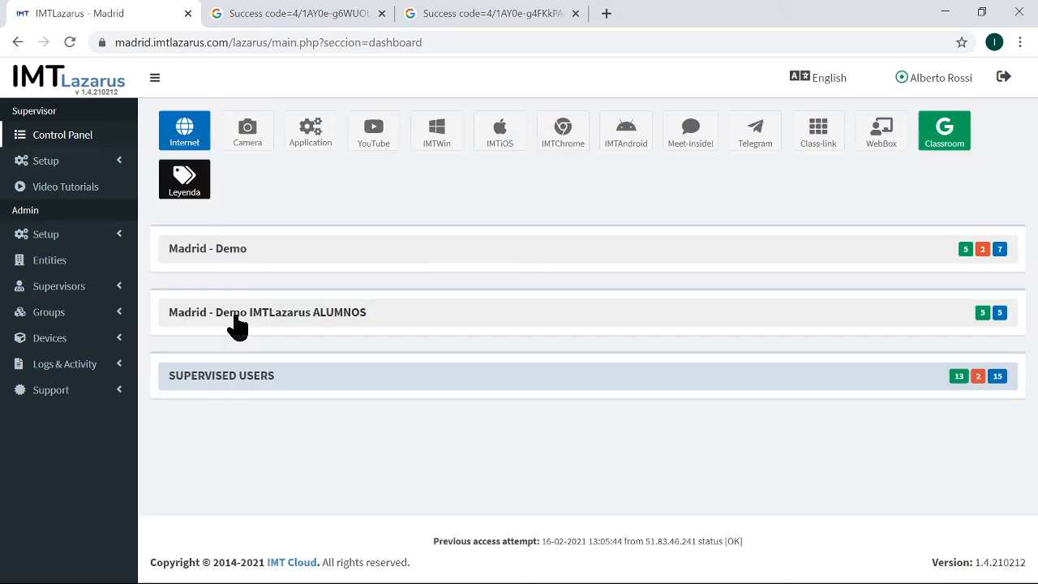
pyautogui.click(407, 326)
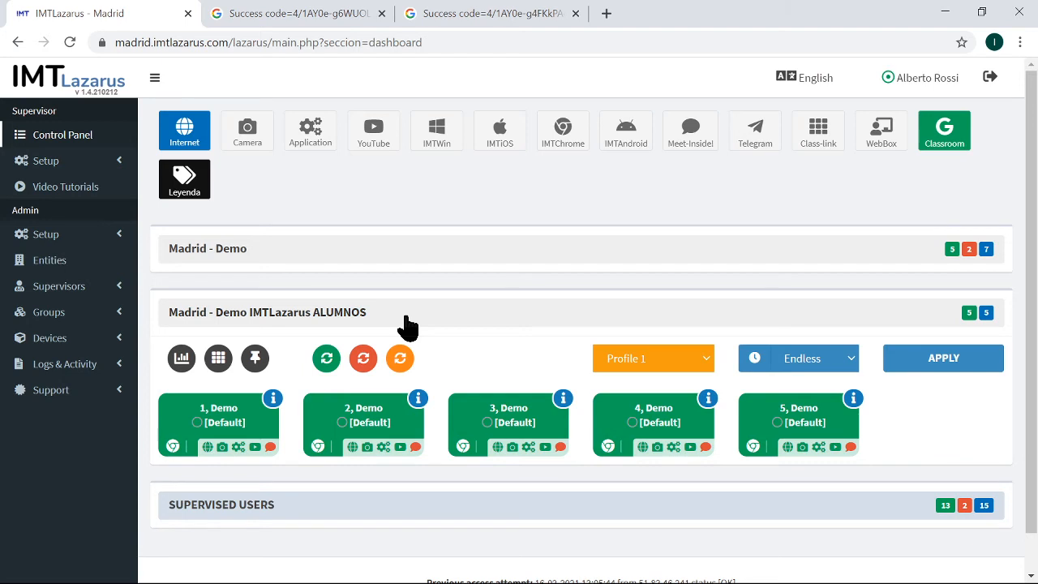
pyautogui.scroll(-1, 423, 332)
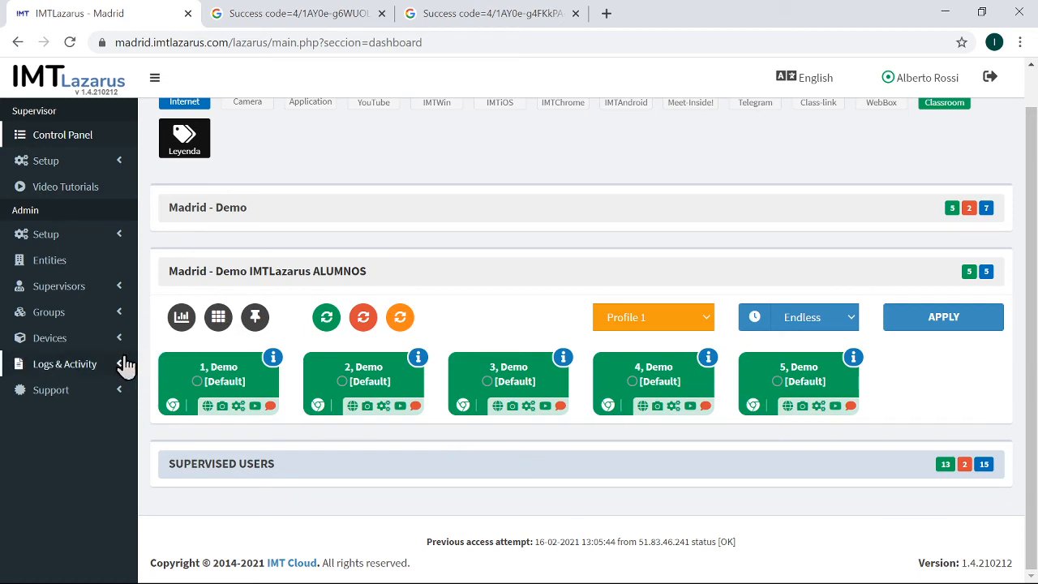
# Go back to the G-Suite integration and open the WEBINAR Google Workspace link for editing
pyautogui.click(50, 237)
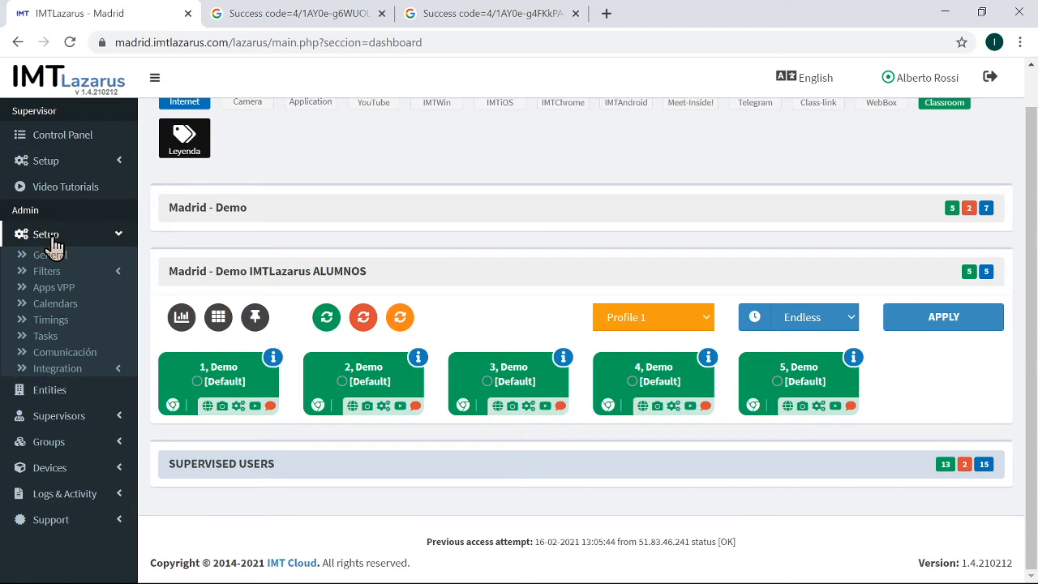
pyautogui.click(76, 374)
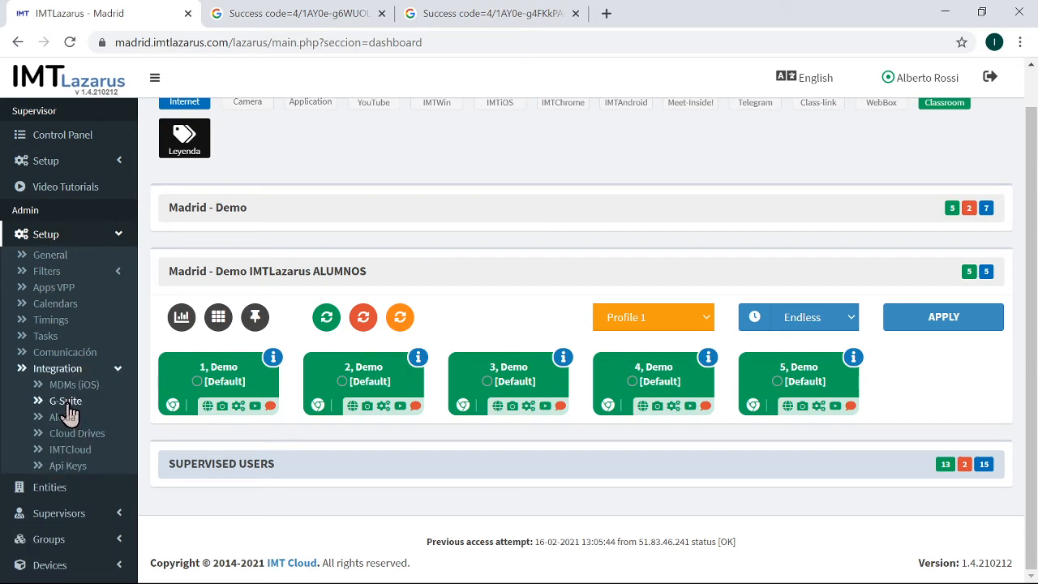
pyautogui.click(68, 403)
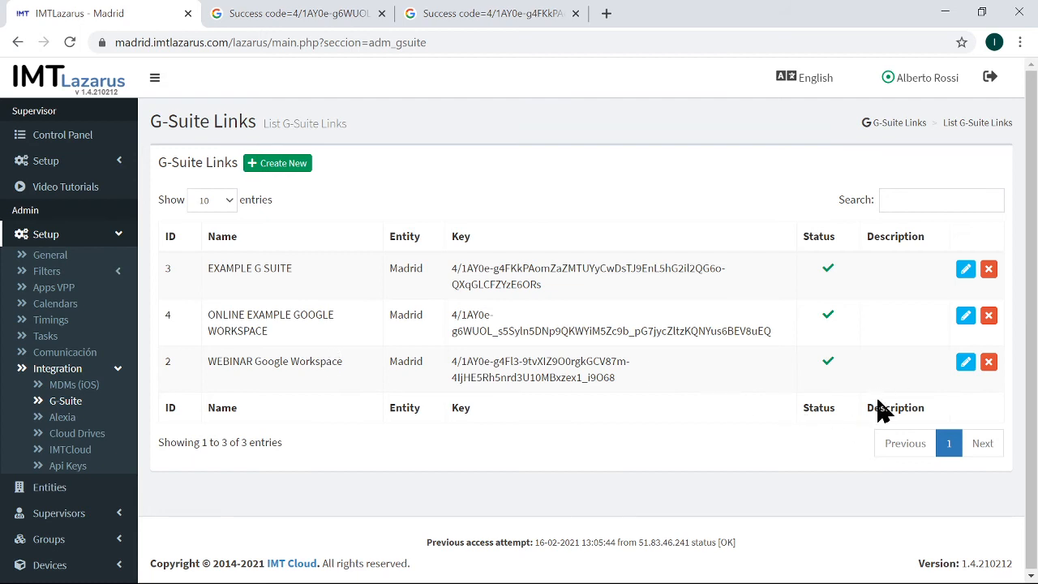
pyautogui.click(966, 362)
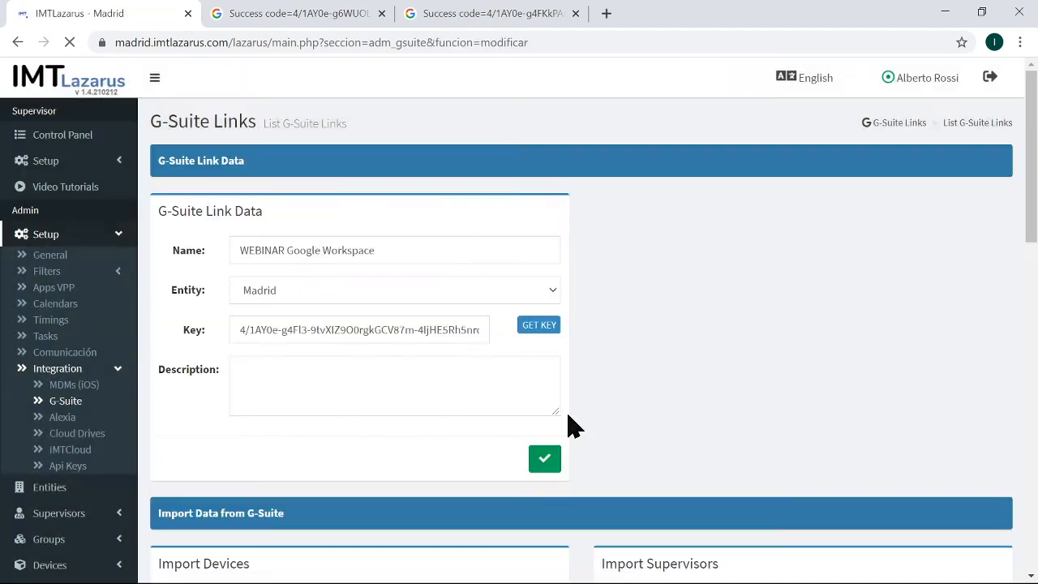
# Set the supervisor import to /Demo IMTLazarus/Demo IMTLazarus PROFESORES, role Profesor (Madrid) and entity Madrid, and submit it
pyautogui.scroll(-2, 721, 403)
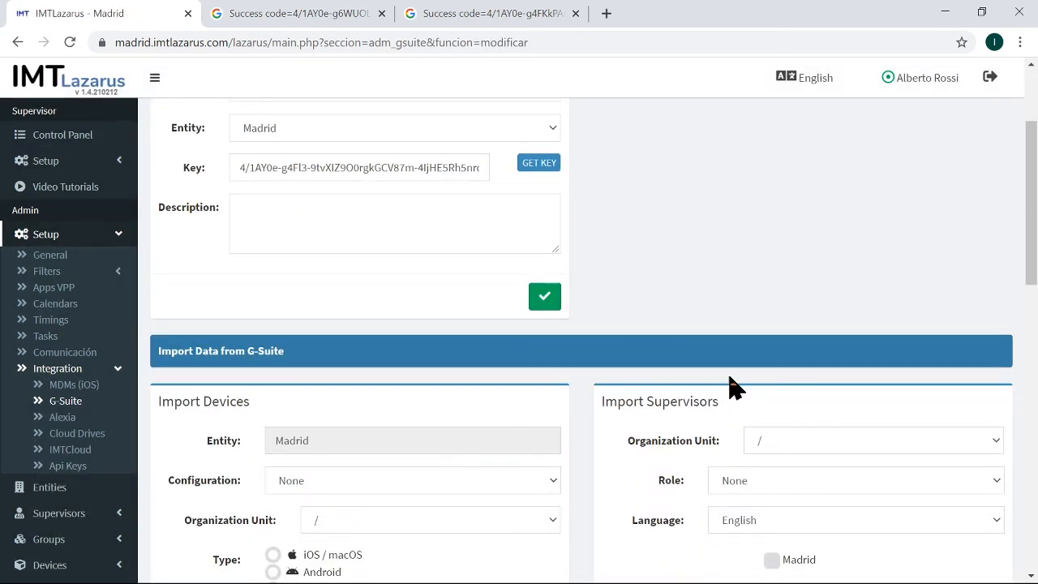
pyautogui.scroll(-3, 614, 360)
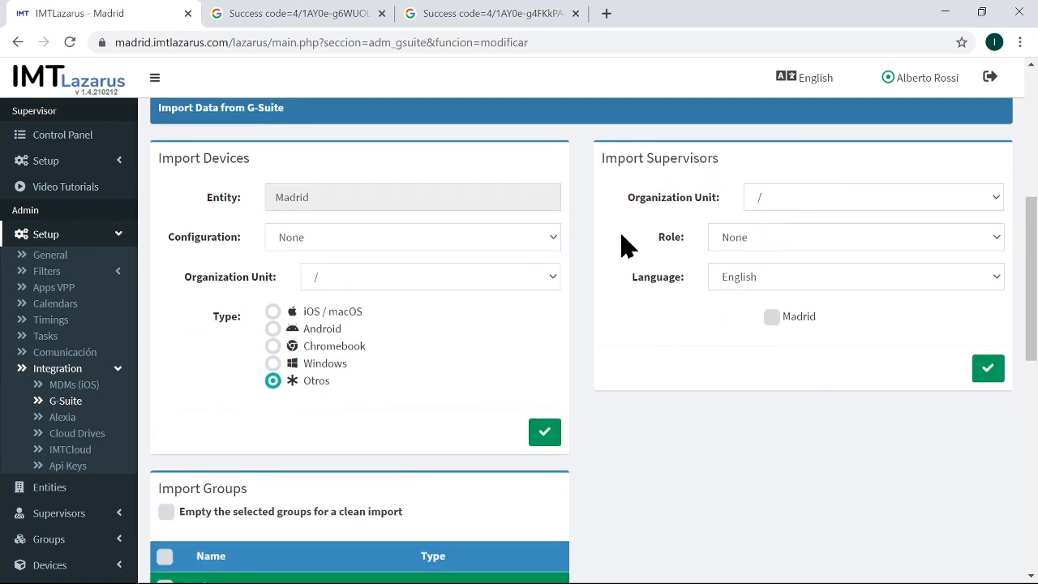
pyautogui.click(785, 209)
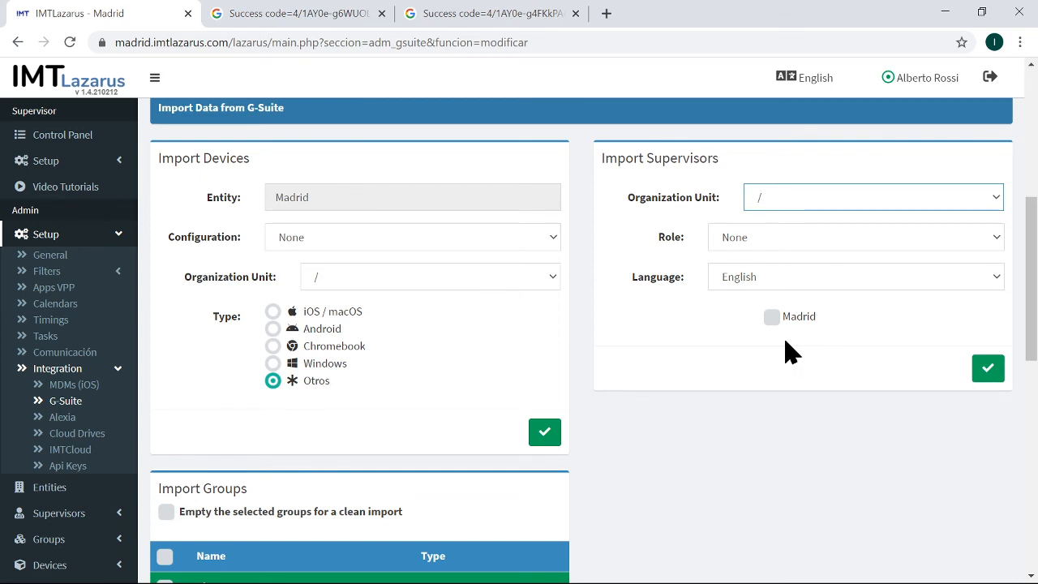
pyautogui.press('Down')
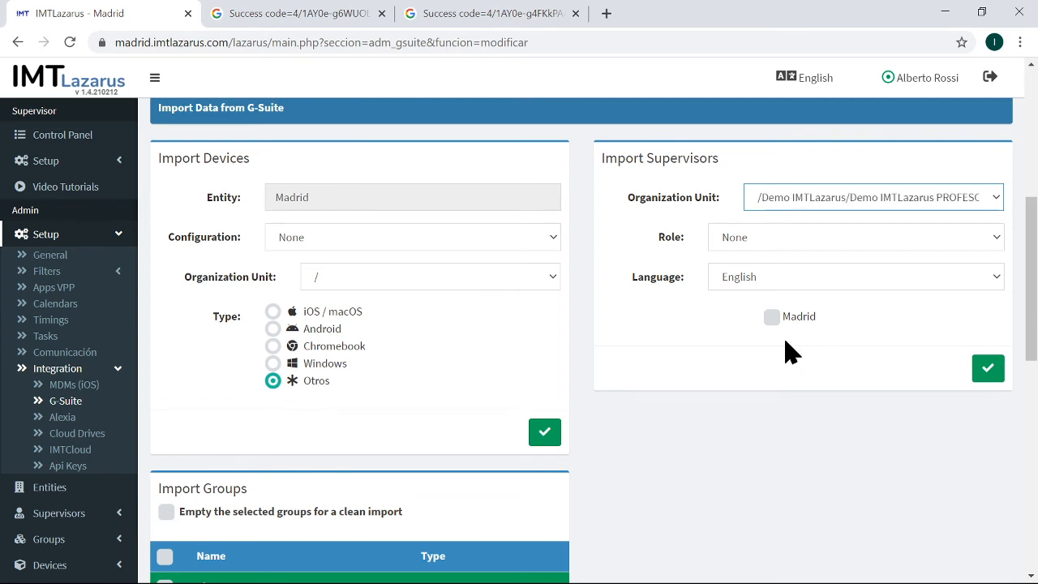
pyautogui.click(765, 238)
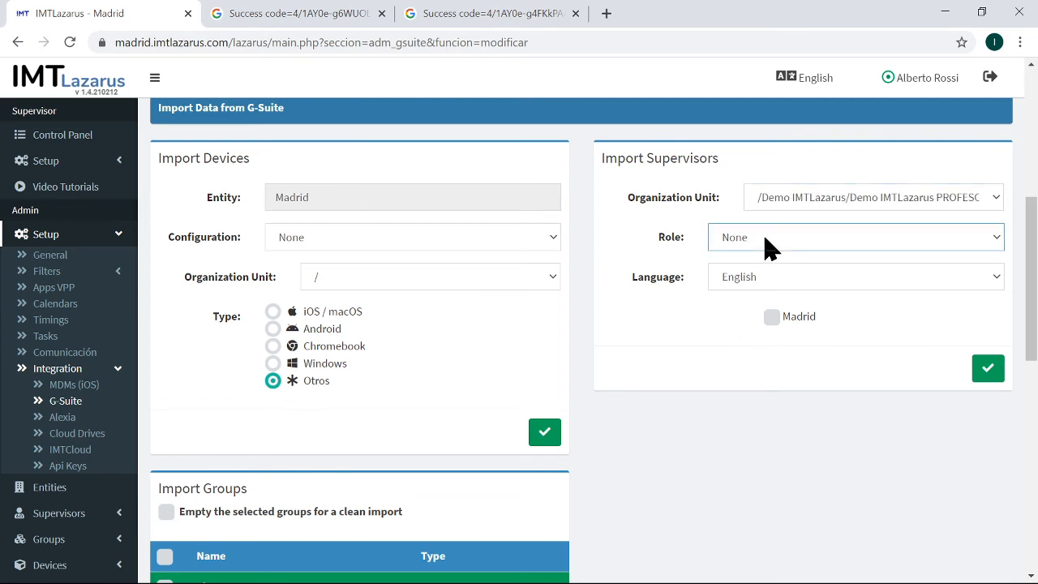
pyautogui.press('Down')
pyautogui.click(772, 319)
pyautogui.click(990, 370)
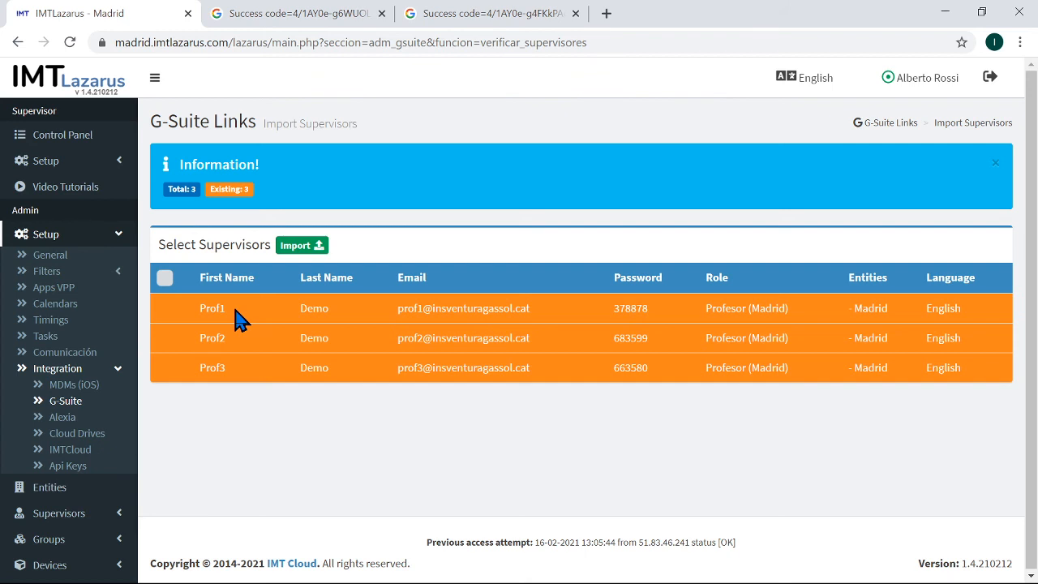
# Toggle the selection of all supervisors on and off, and run the supervisor import
pyautogui.click(165, 279)
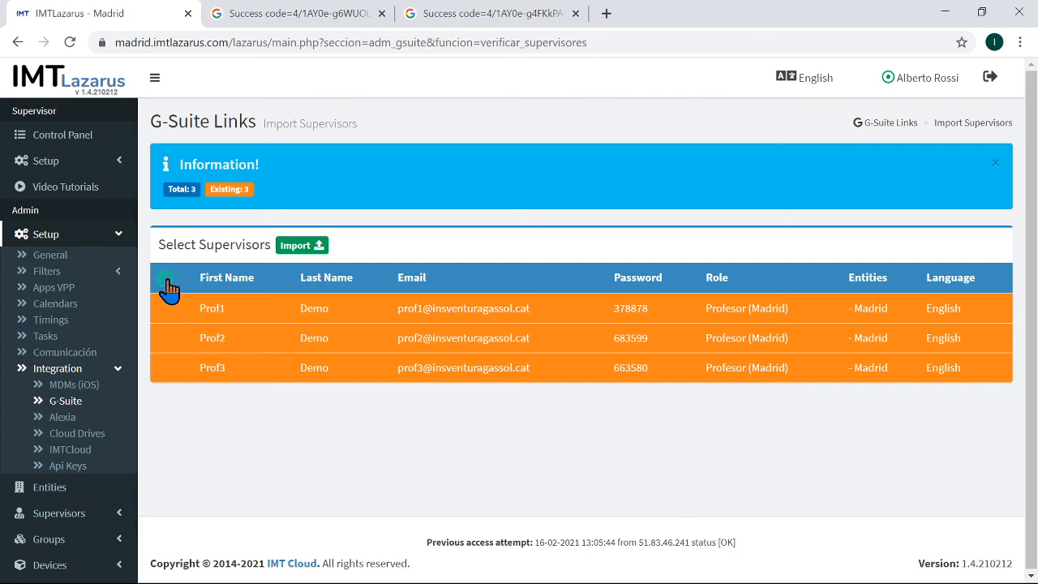
pyautogui.click(164, 282)
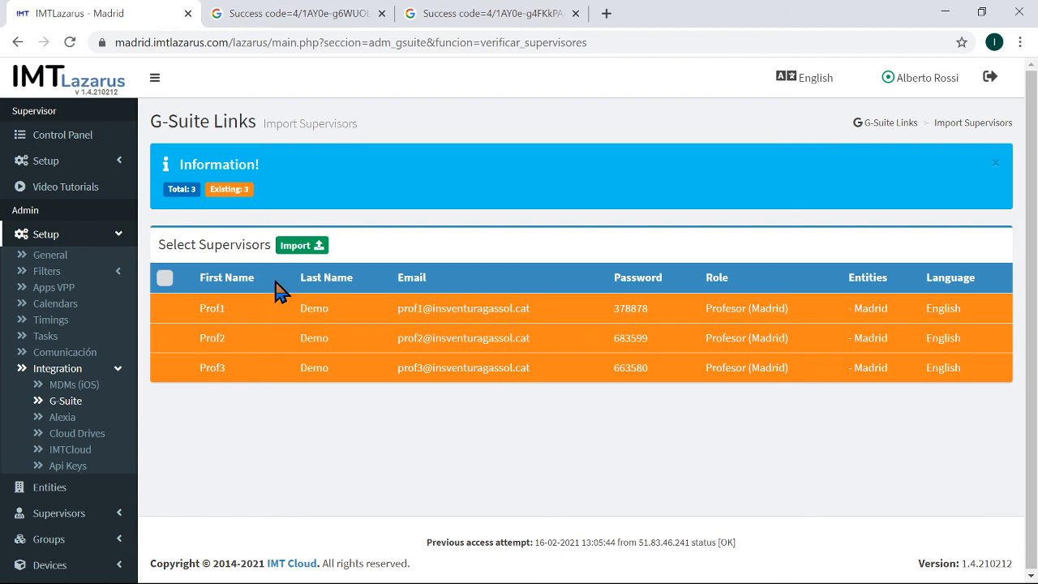
pyautogui.click(302, 246)
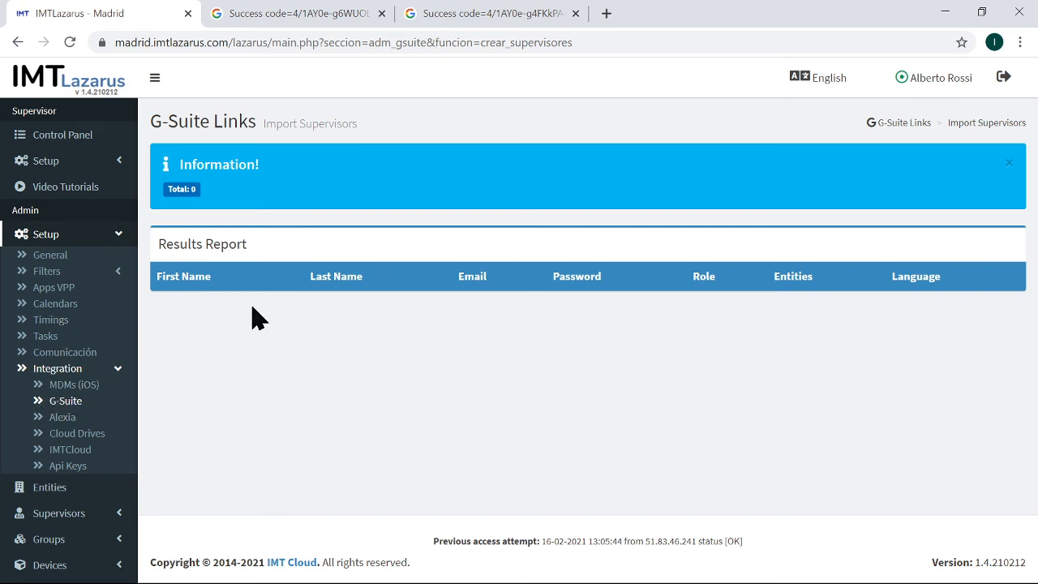
pyautogui.scroll(-1, 97, 388)
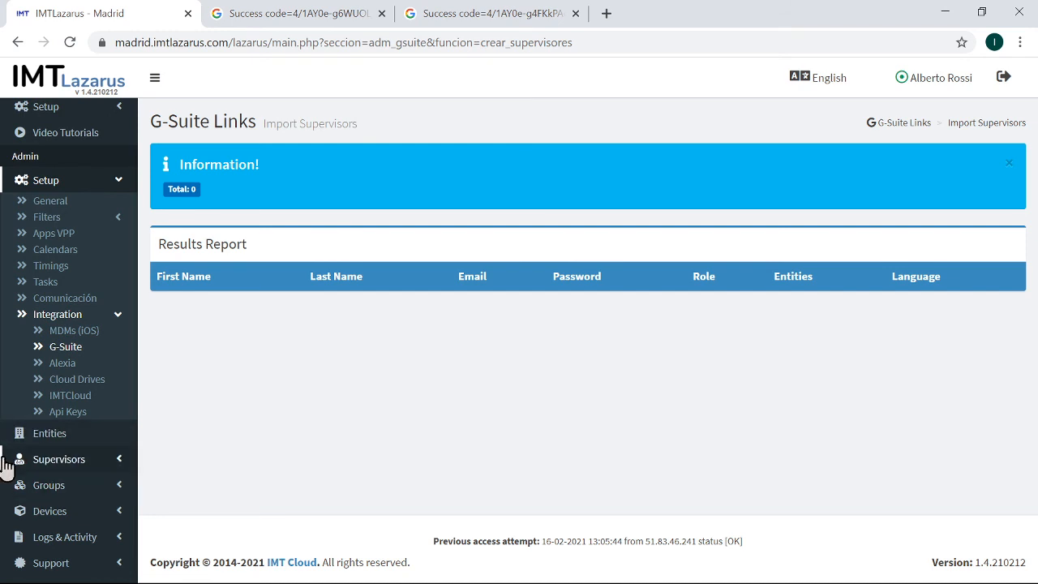
# Open the list of supervisors, show 25 entries per page, and check the teacher accounts at its end
pyautogui.click(52, 465)
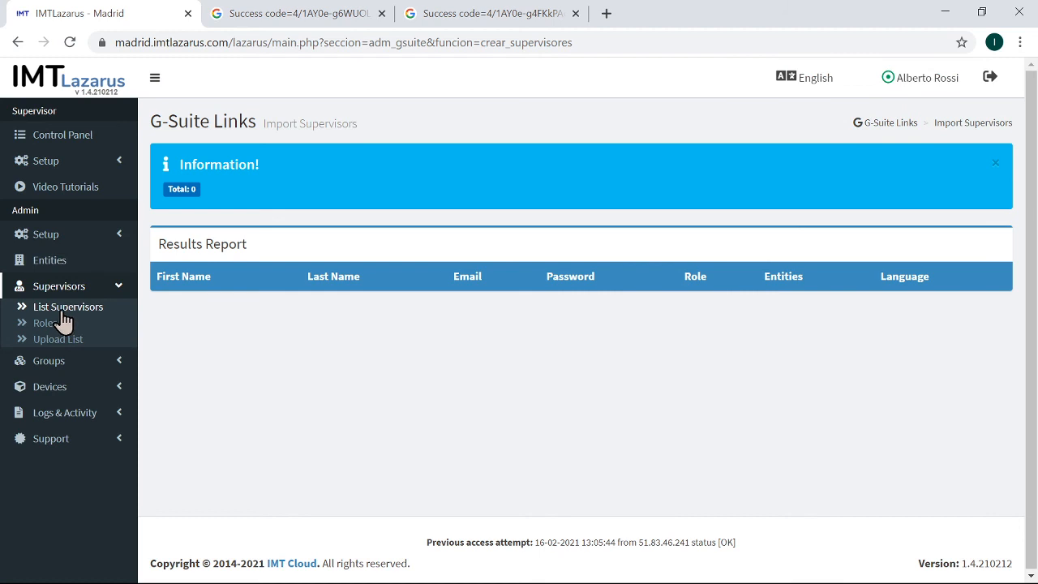
pyautogui.click(65, 315)
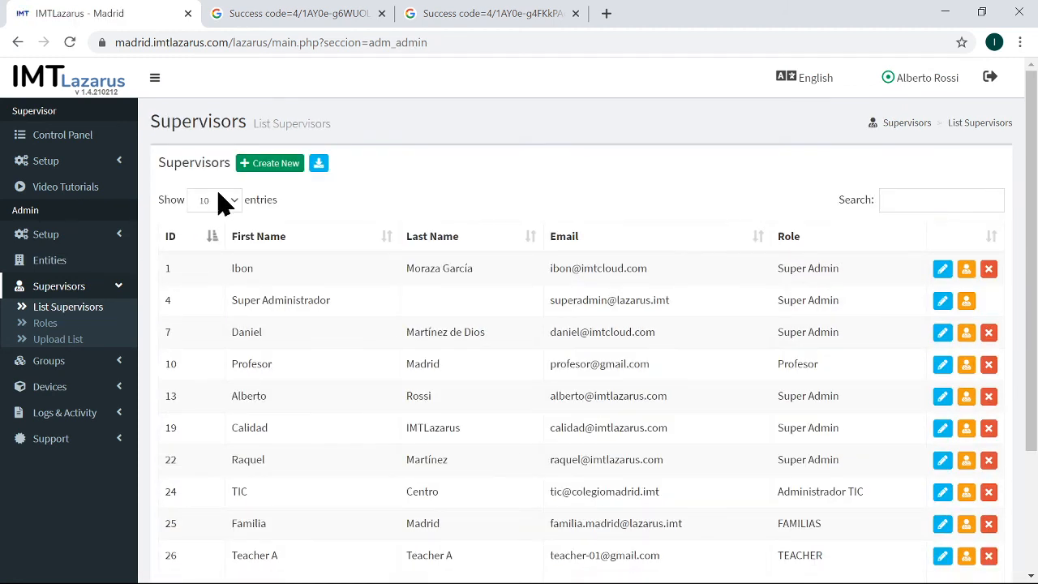
pyautogui.click(231, 231)
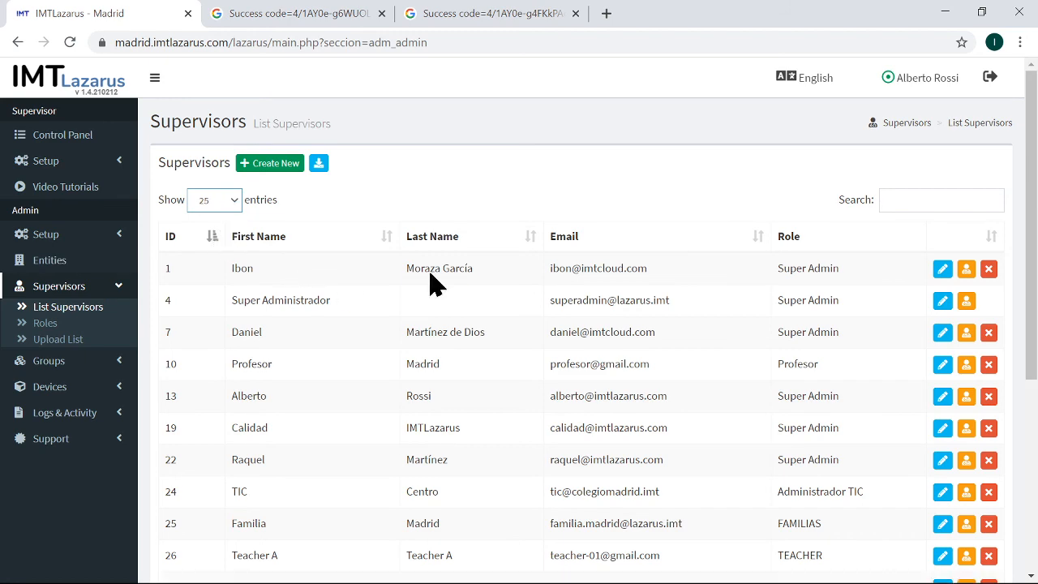
pyautogui.scroll(-4, 426, 268)
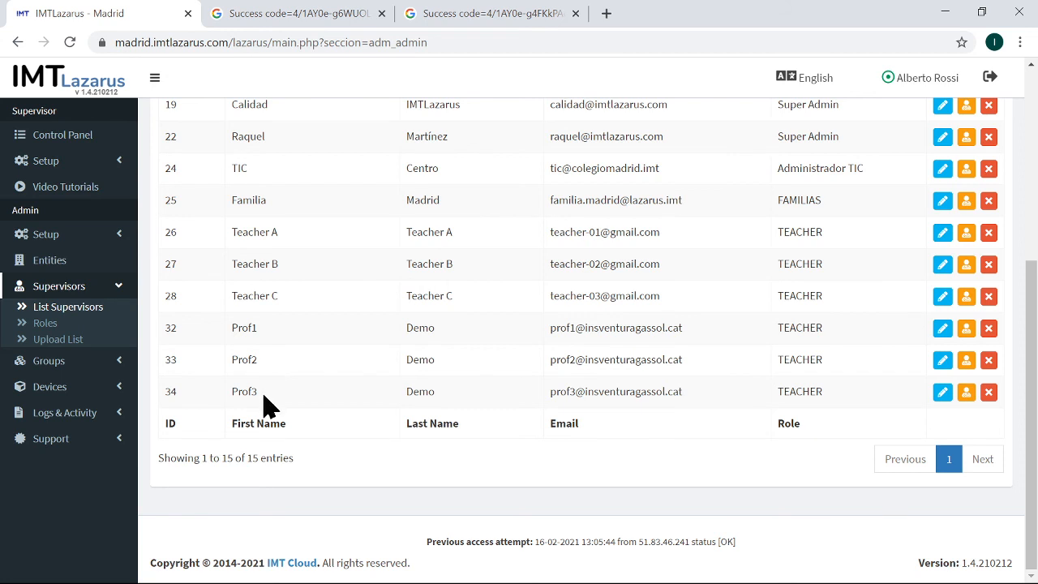
# Open the Profesor role of the Madrid entity from the supervisor roles and review its data, permits and members
pyautogui.click(45, 331)
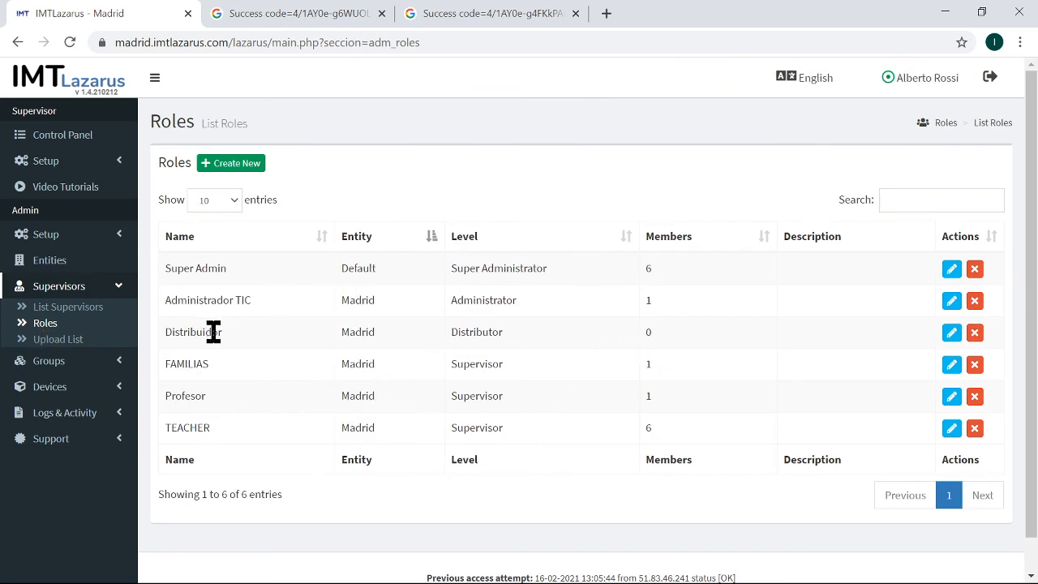
pyautogui.scroll(-1, 317, 324)
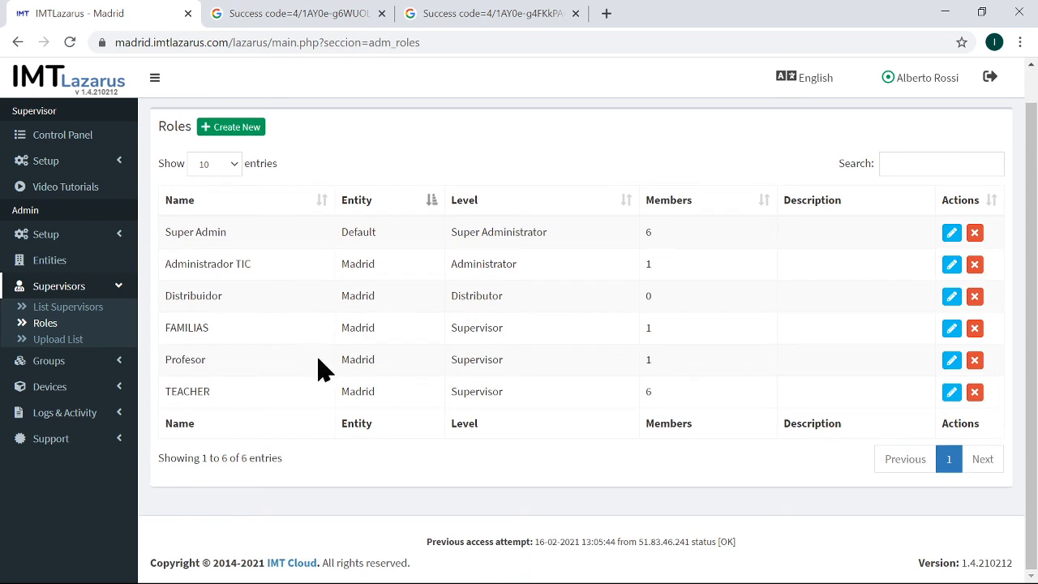
pyautogui.click(952, 361)
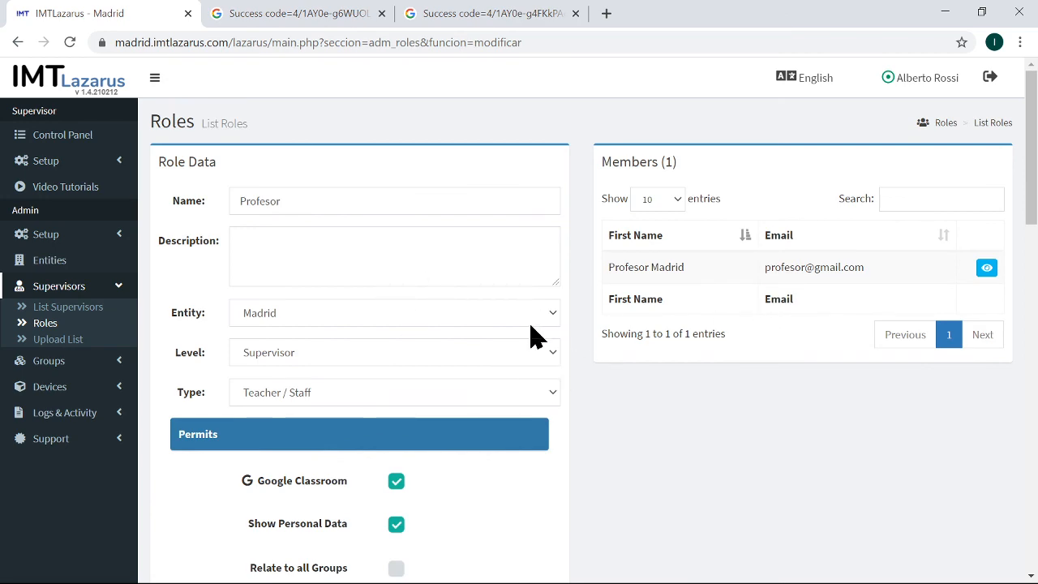
pyautogui.scroll(-3, 670, 378)
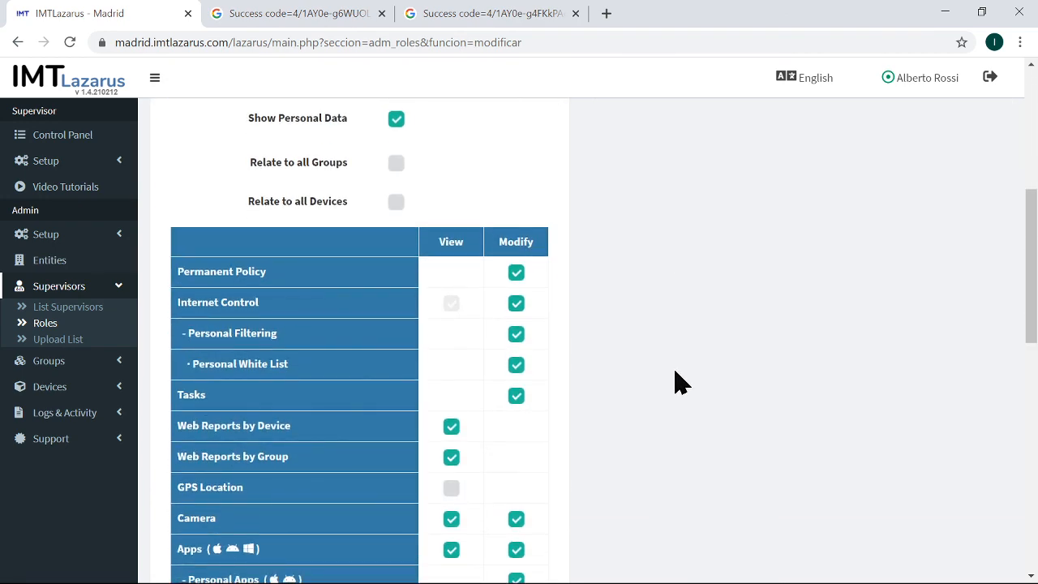
pyautogui.scroll(3, 680, 381)
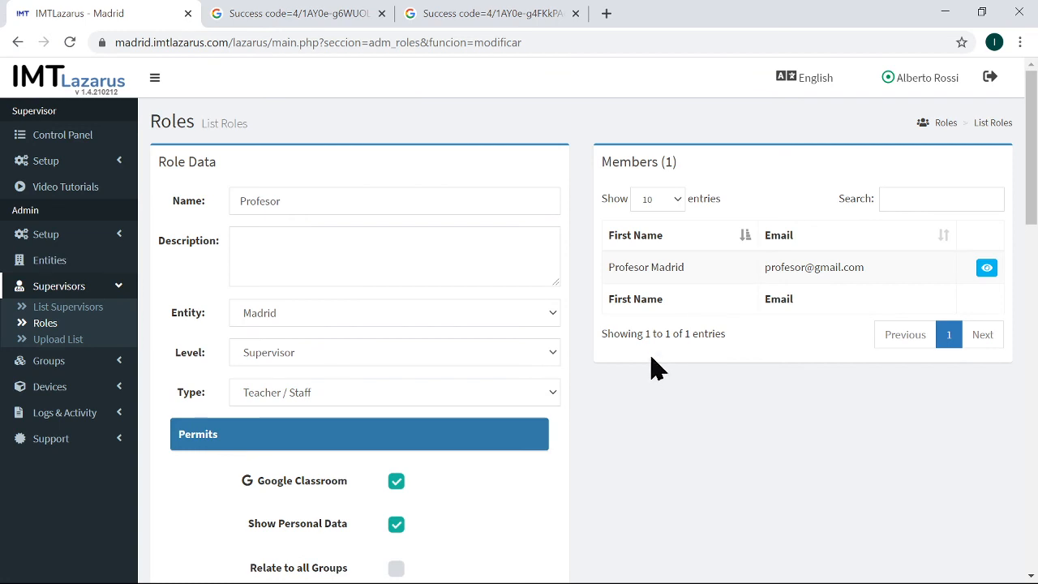
# Return to the G-Suite integration in the admin setup
pyautogui.click(45, 235)
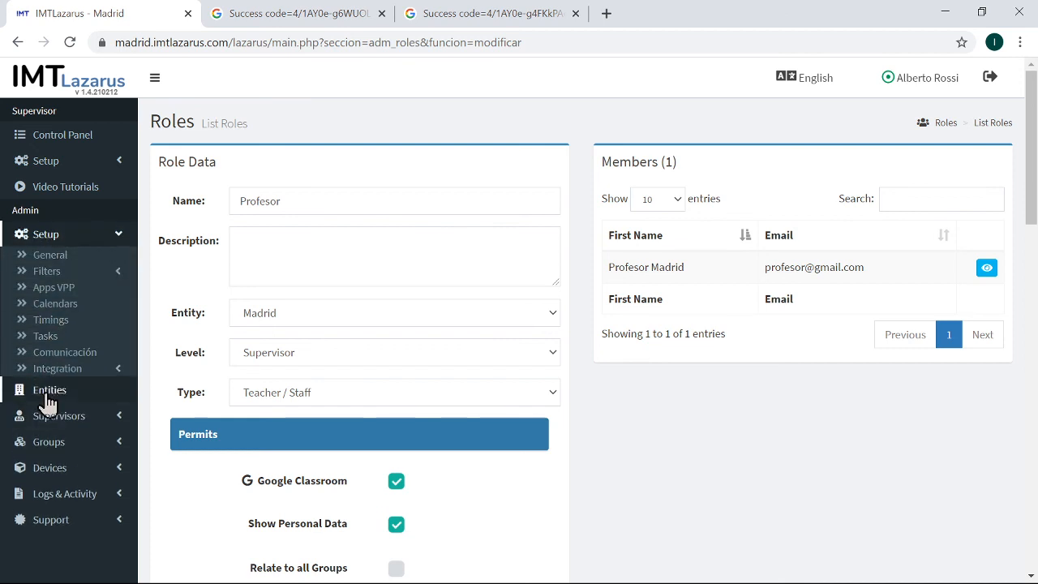
pyautogui.click(61, 372)
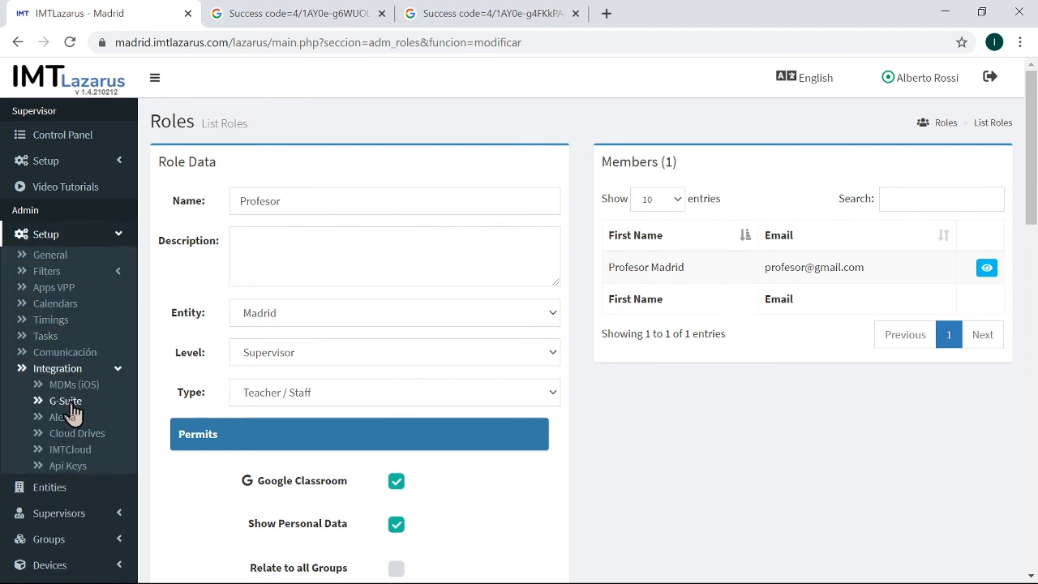
pyautogui.click(66, 400)
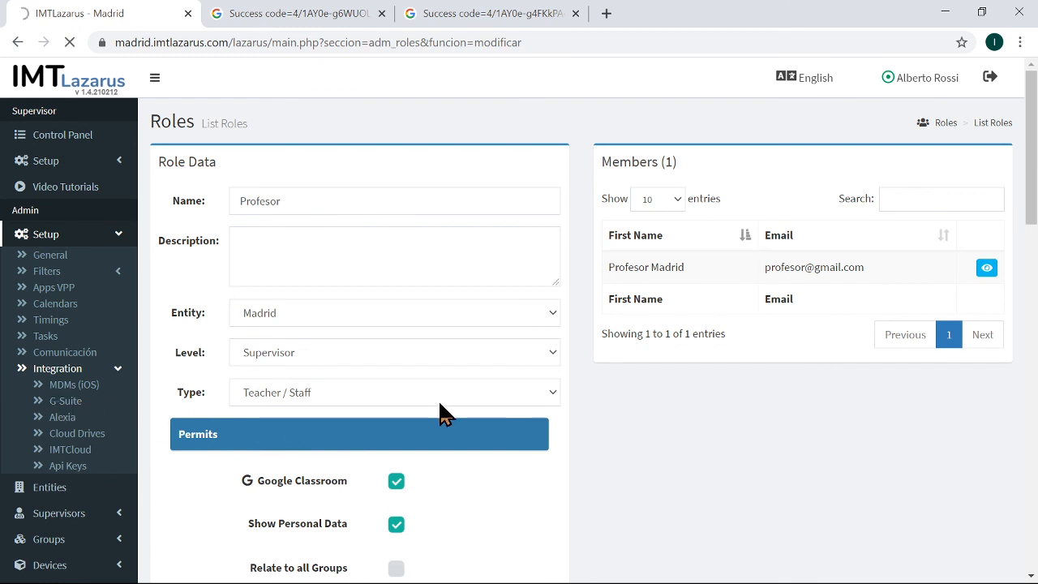